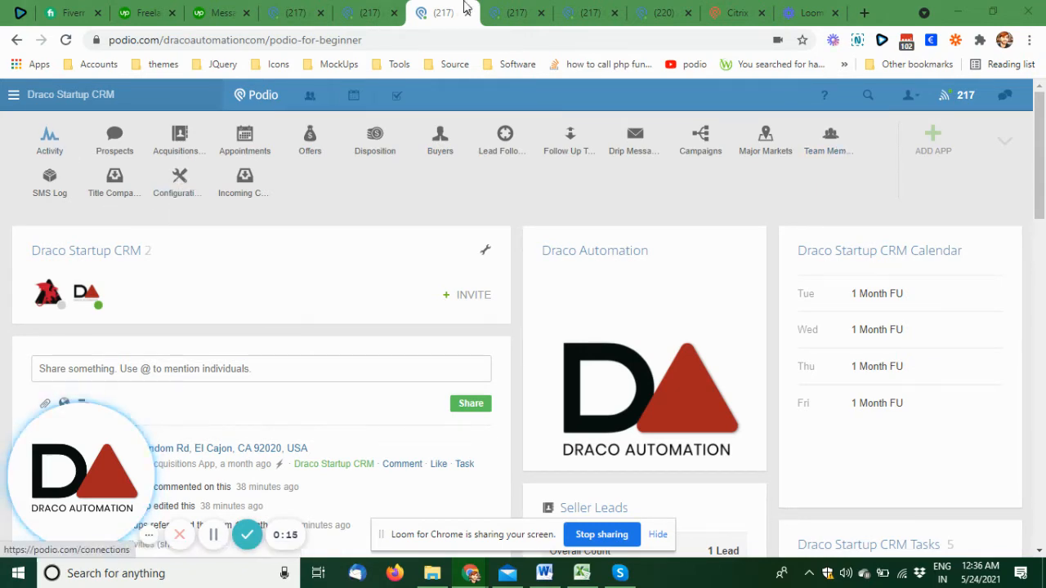
- Look through the role cards in the Team Members app of the Real Estate Work Flow workspace
{"action": "left_click", "coordinate": [511, 12]}
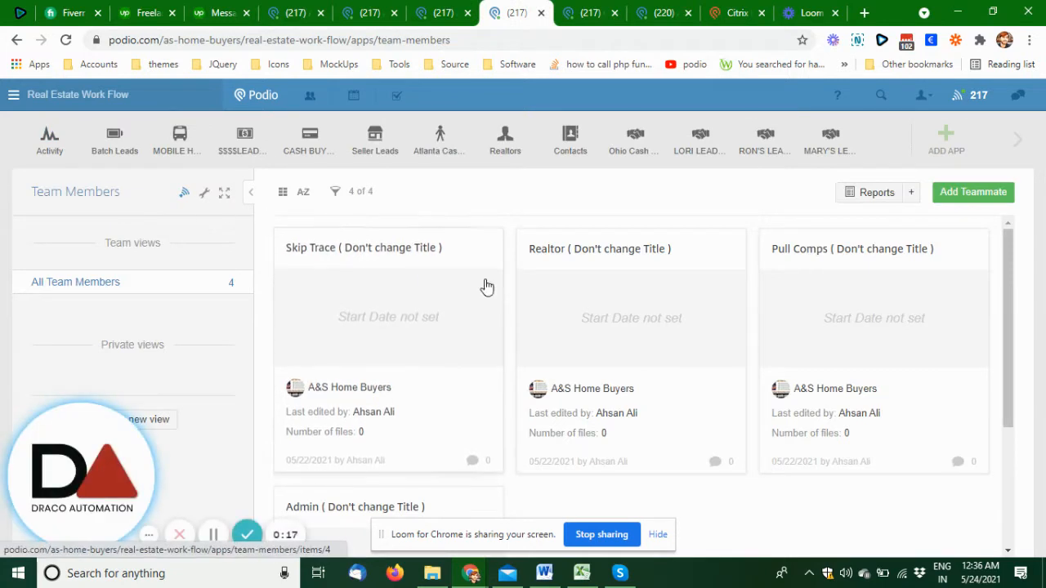
{"action": "scroll", "coordinate": [551, 350], "scroll_direction": "down", "scroll_amount": 3}
{"action": "scroll", "coordinate": [412, 406], "scroll_direction": "up", "scroll_amount": 3}
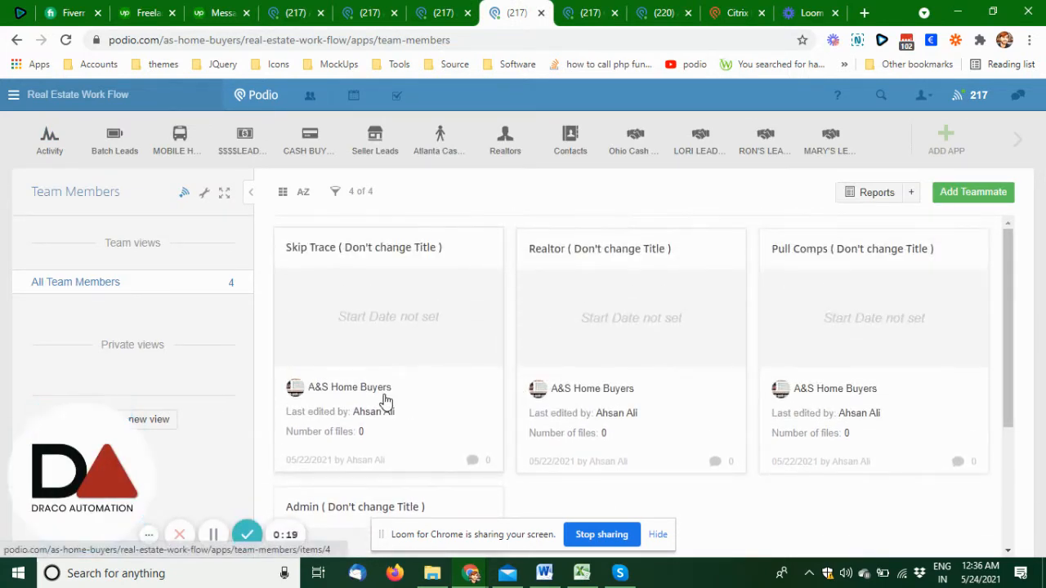
{"action": "scroll", "coordinate": [381, 399], "scroll_direction": "down", "scroll_amount": 3}
{"action": "scroll", "coordinate": [460, 385], "scroll_direction": "up", "scroll_amount": 2}
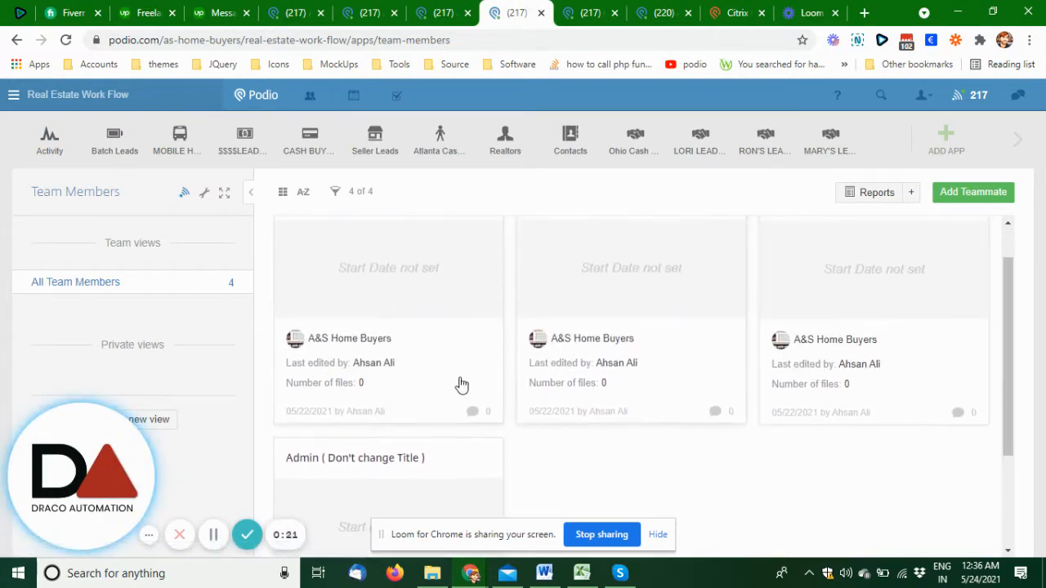
{"action": "scroll", "coordinate": [447, 363], "scroll_direction": "down", "scroll_amount": 2}
{"action": "scroll", "coordinate": [362, 357], "scroll_direction": "up", "scroll_amount": 3}
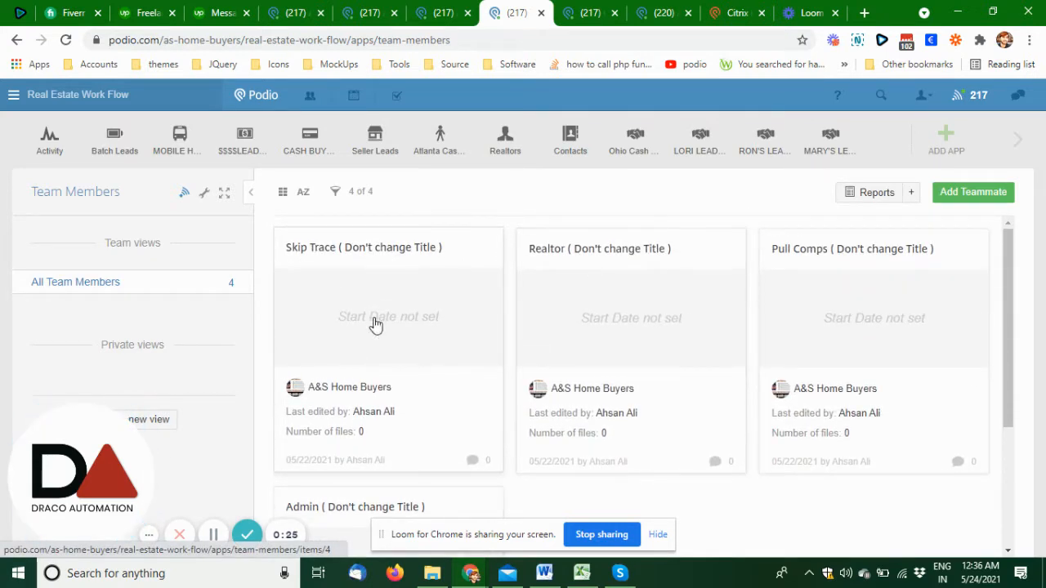
{"action": "scroll", "coordinate": [700, 303], "scroll_direction": "down", "scroll_amount": 3}
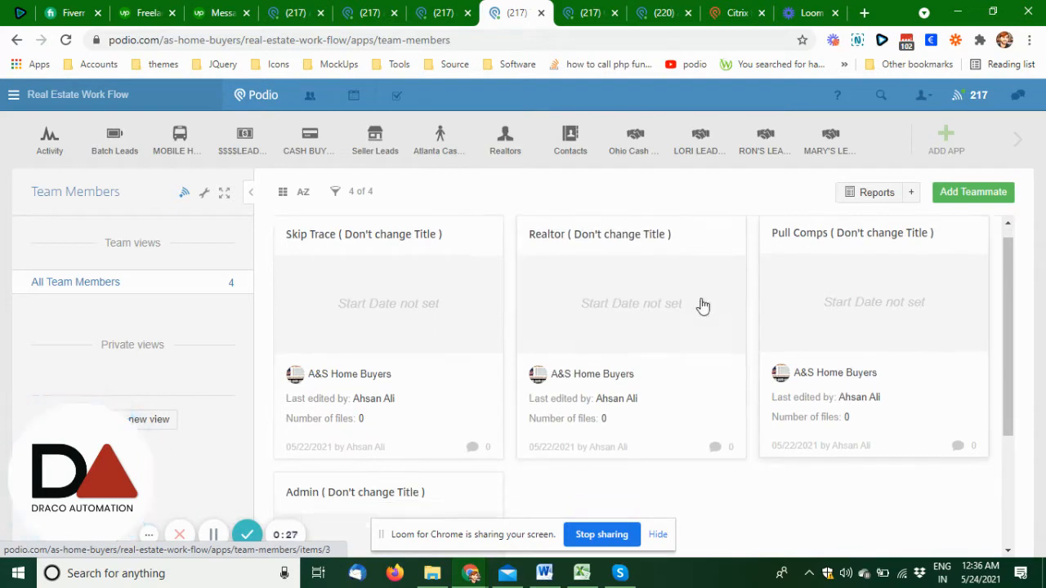
{"action": "scroll", "coordinate": [343, 380], "scroll_direction": "up", "scroll_amount": 2}
{"action": "scroll", "coordinate": [335, 347], "scroll_direction": "up", "scroll_amount": 2}
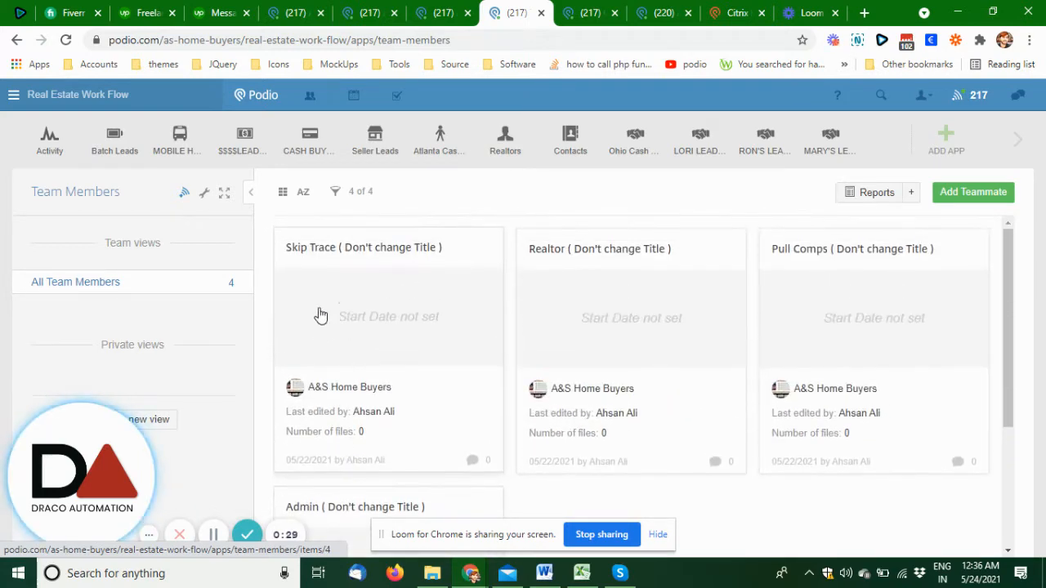
- Open the second seller lead in the Acquisitions App and view the options available in its Tasks field
{"action": "left_click", "coordinate": [592, 13]}
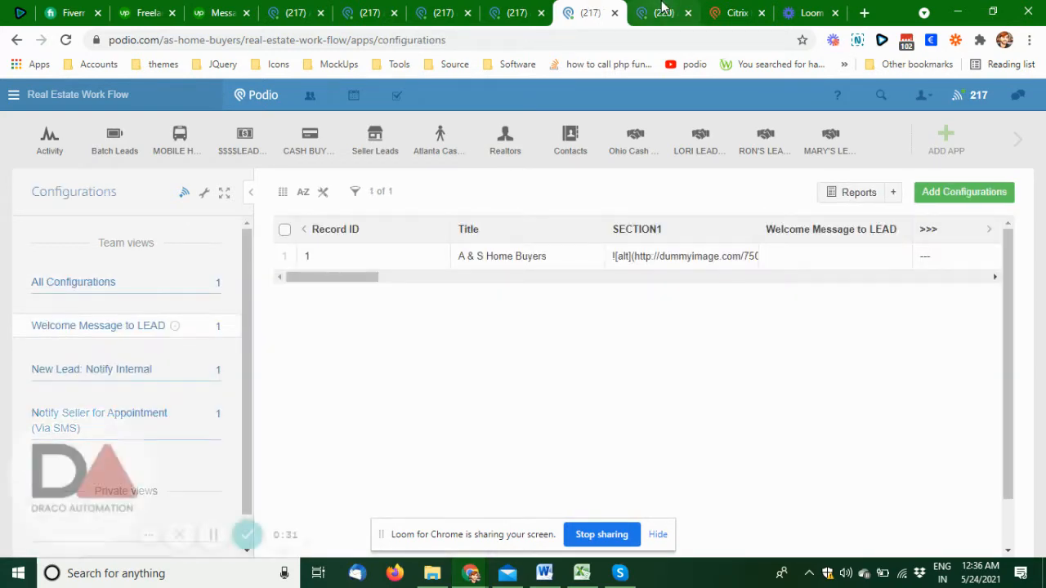
{"action": "left_click", "coordinate": [658, 12]}
{"action": "left_click", "coordinate": [367, 283]}
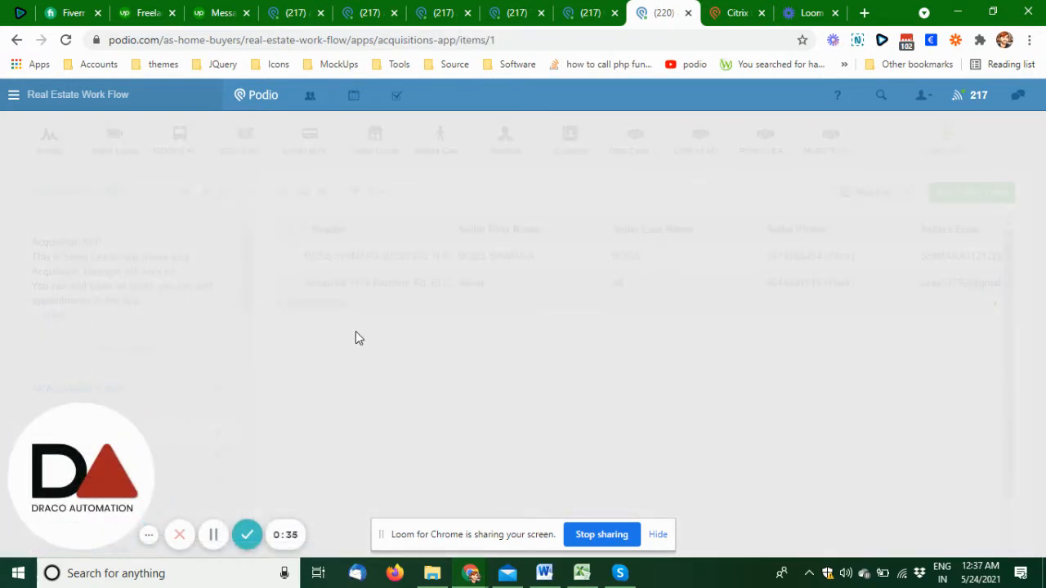
{"action": "scroll", "coordinate": [355, 331], "scroll_direction": "down", "scroll_amount": 15}
{"action": "scroll", "coordinate": [356, 335], "scroll_direction": "down", "scroll_amount": 1}
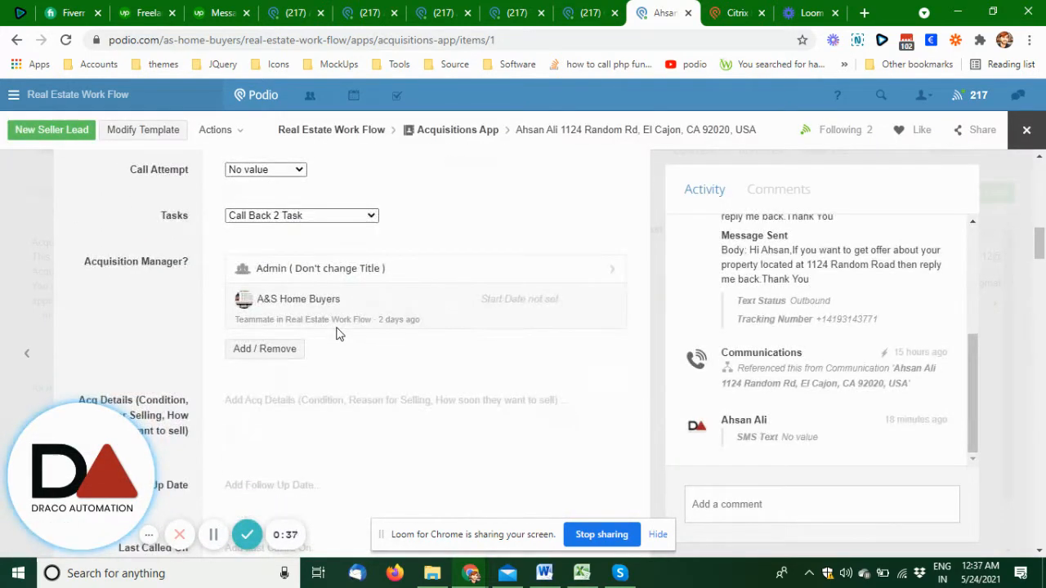
{"action": "scroll", "coordinate": [337, 329], "scroll_direction": "up", "scroll_amount": 1}
{"action": "left_click", "coordinate": [239, 297]}
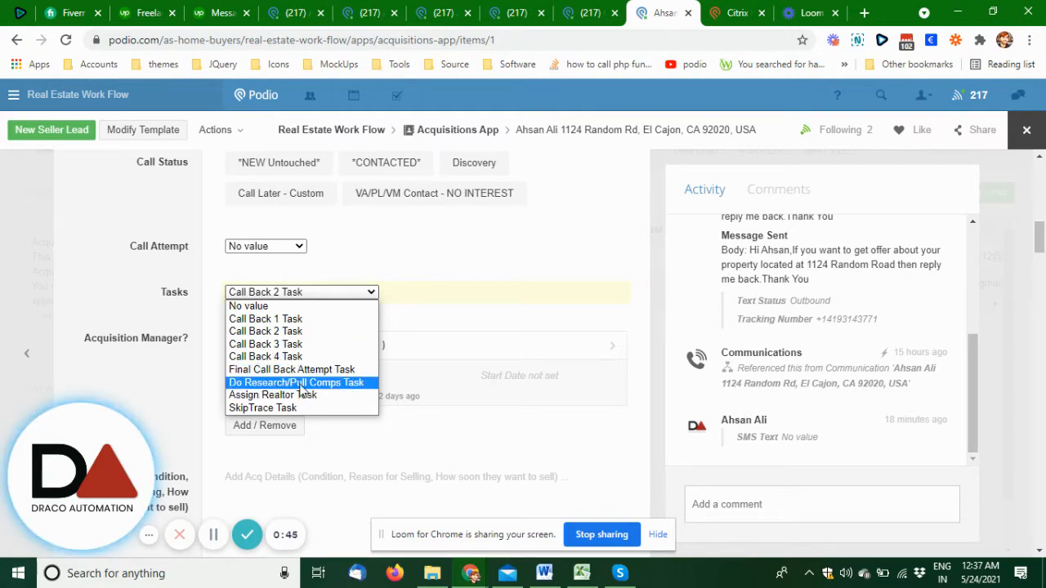
{"action": "left_click", "coordinate": [180, 368]}
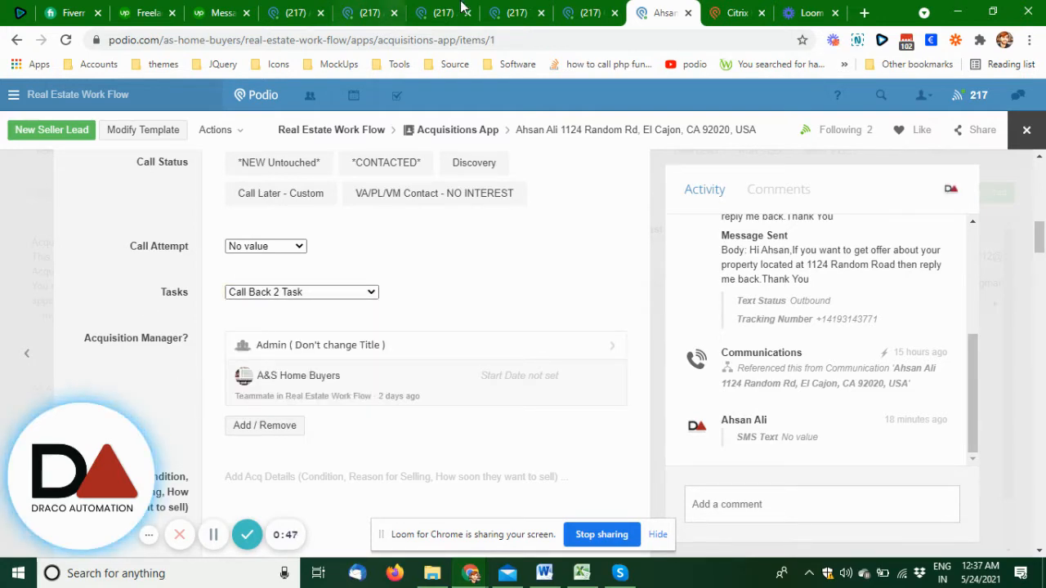
- Open the Pull Comps teammate record in Team Members and review its job title, contact and member name fields
{"action": "left_click", "coordinate": [536, 4]}
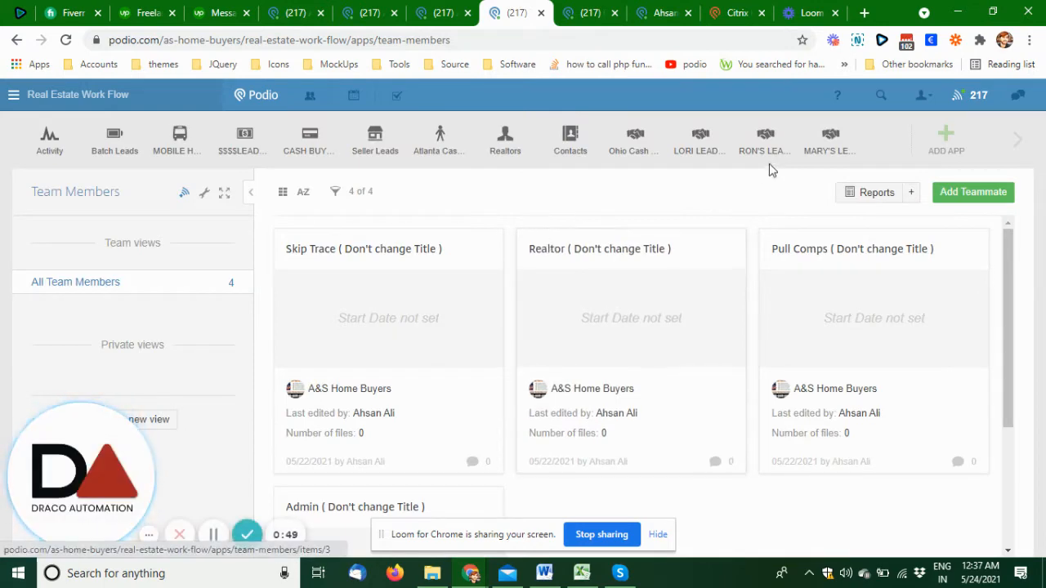
{"action": "left_click", "coordinate": [821, 268]}
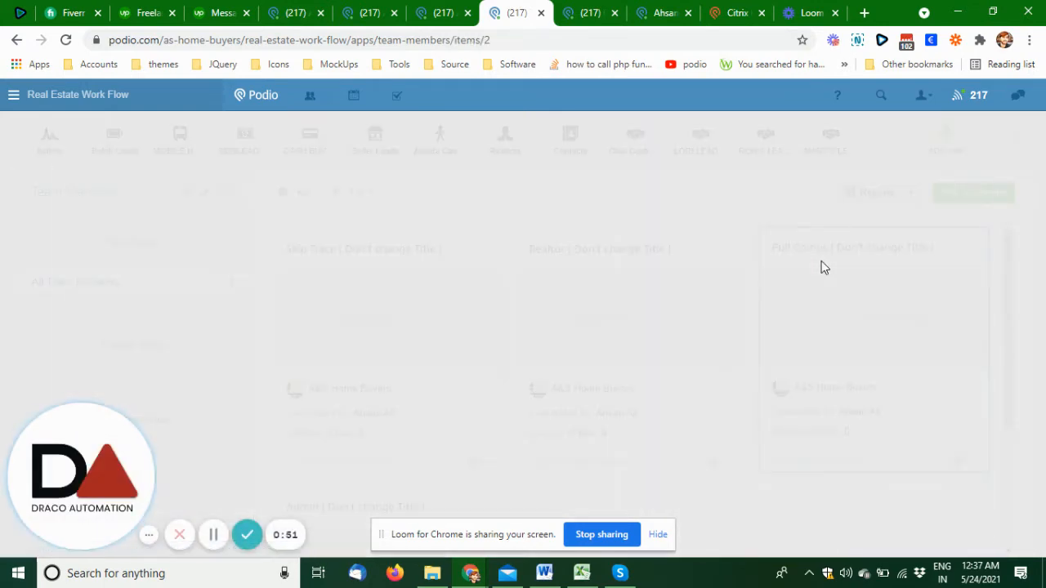
{"action": "scroll", "coordinate": [130, 315], "scroll_direction": "down", "scroll_amount": 1}
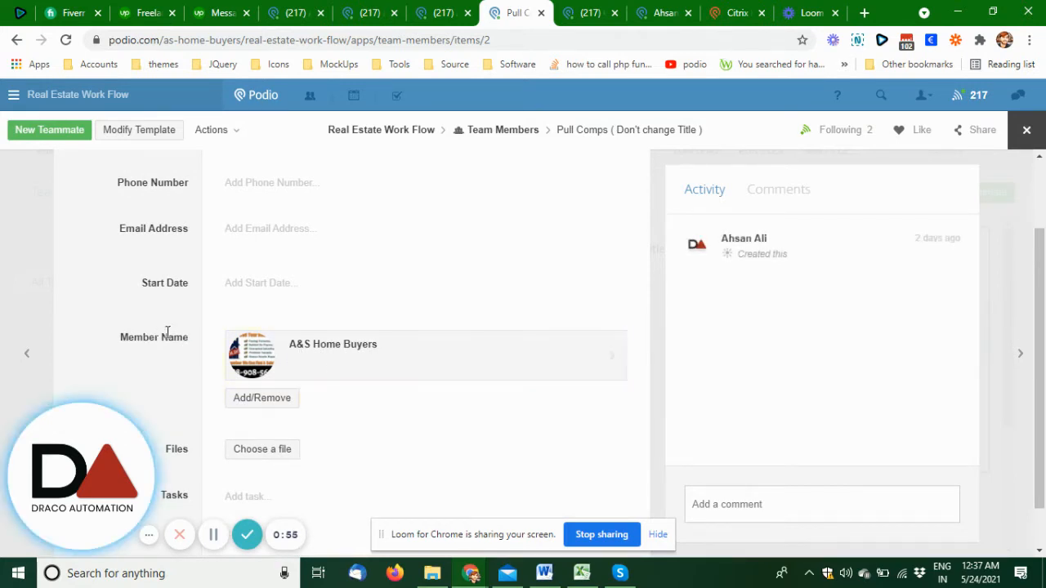
{"action": "scroll", "coordinate": [250, 297], "scroll_direction": "up", "scroll_amount": 1}
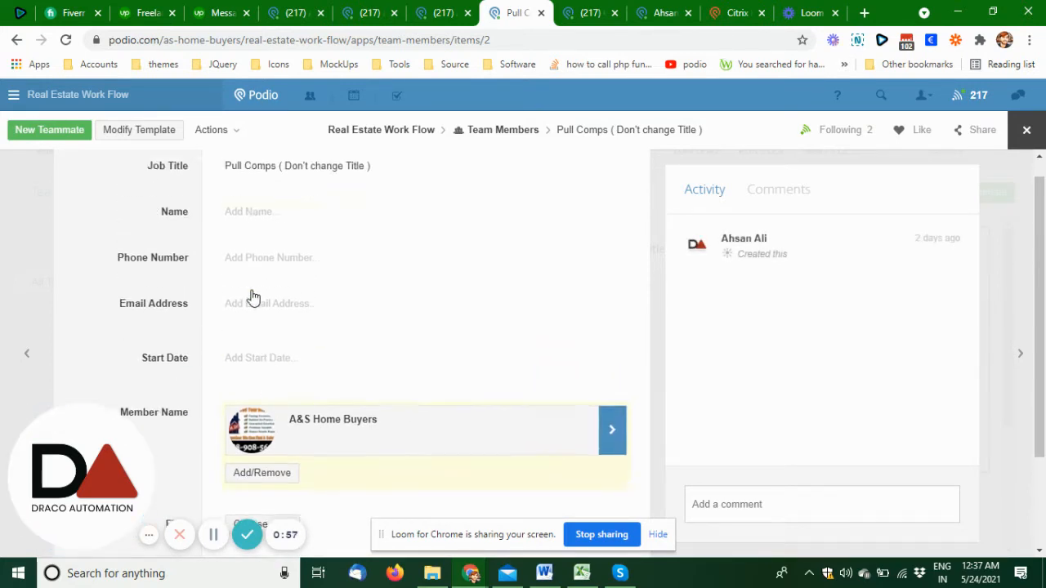
{"action": "scroll", "coordinate": [267, 315], "scroll_direction": "up", "scroll_amount": 1}
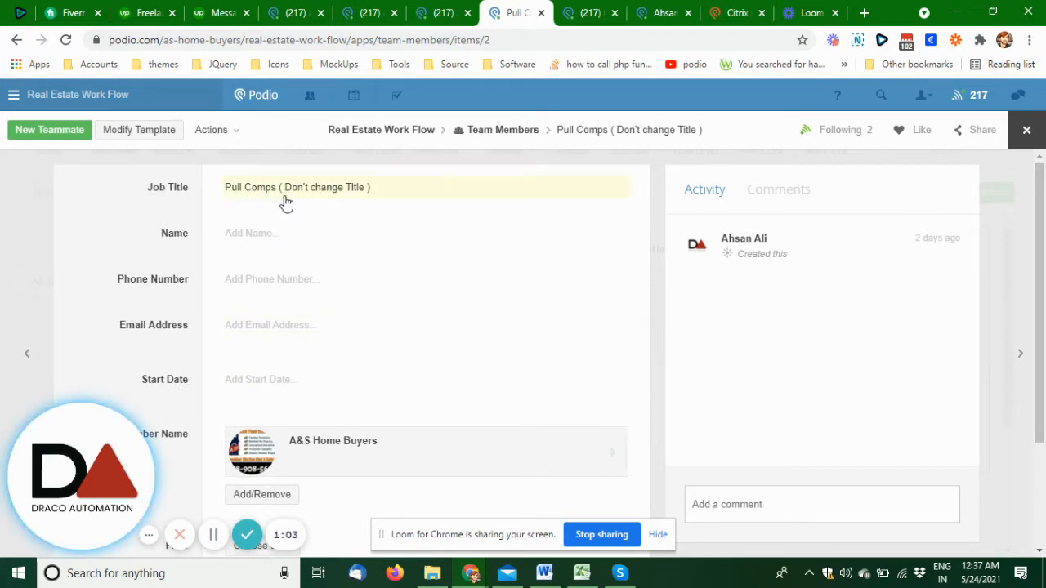
{"action": "scroll", "coordinate": [306, 247], "scroll_direction": "down", "scroll_amount": 2}
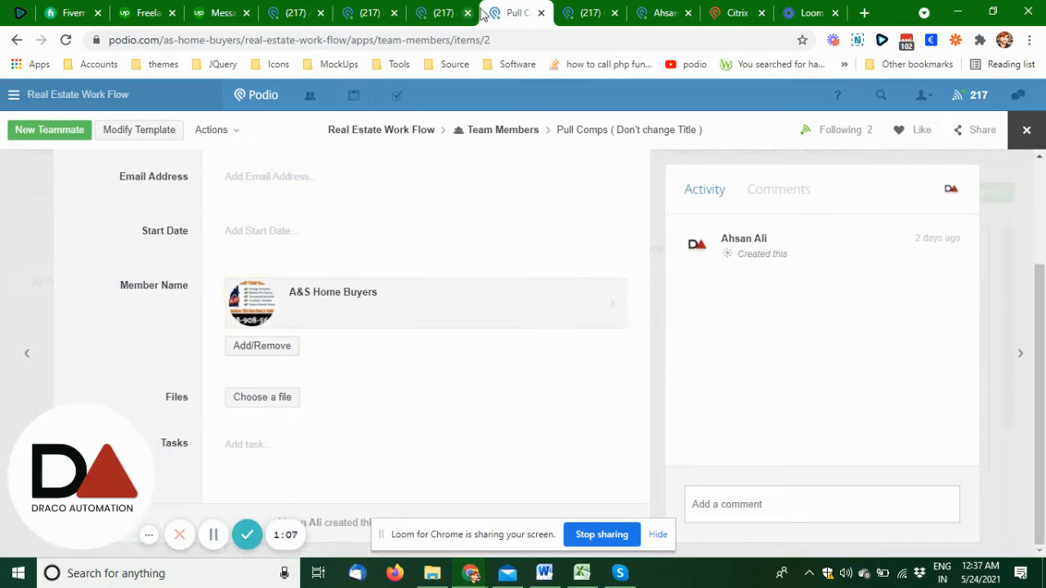
- Return to the open seller lead and check its task choices again, through SkipTrace Task
{"action": "left_click", "coordinate": [605, 10]}
{"action": "left_click", "coordinate": [637, 10]}
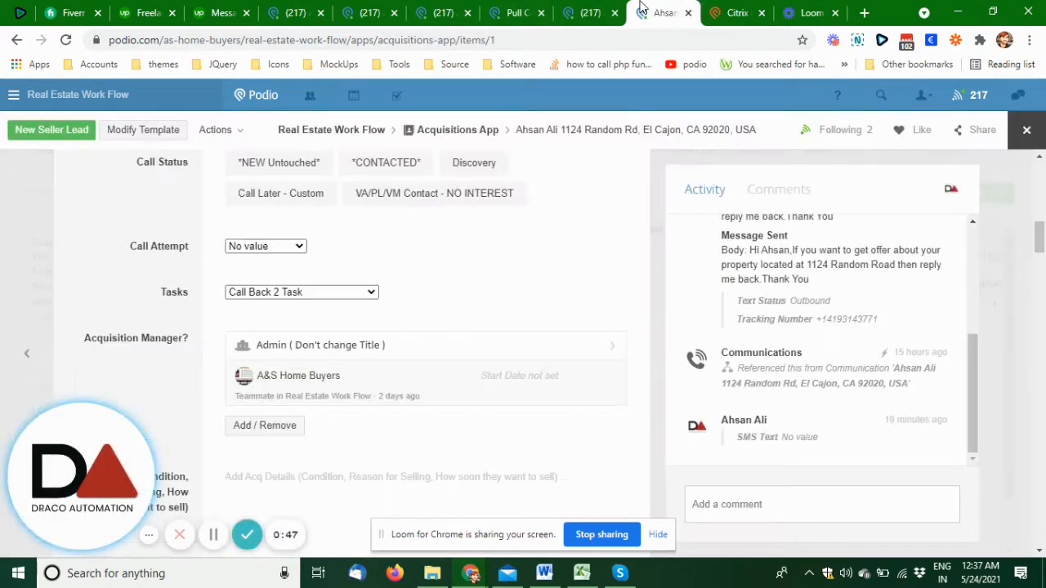
{"action": "left_click", "coordinate": [278, 292]}
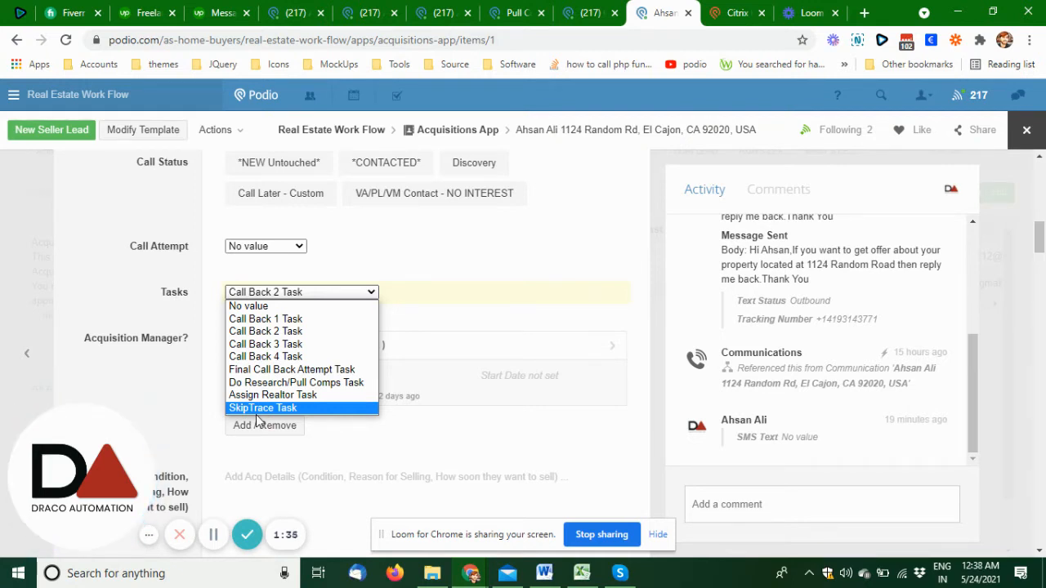
{"action": "left_click", "coordinate": [196, 404]}
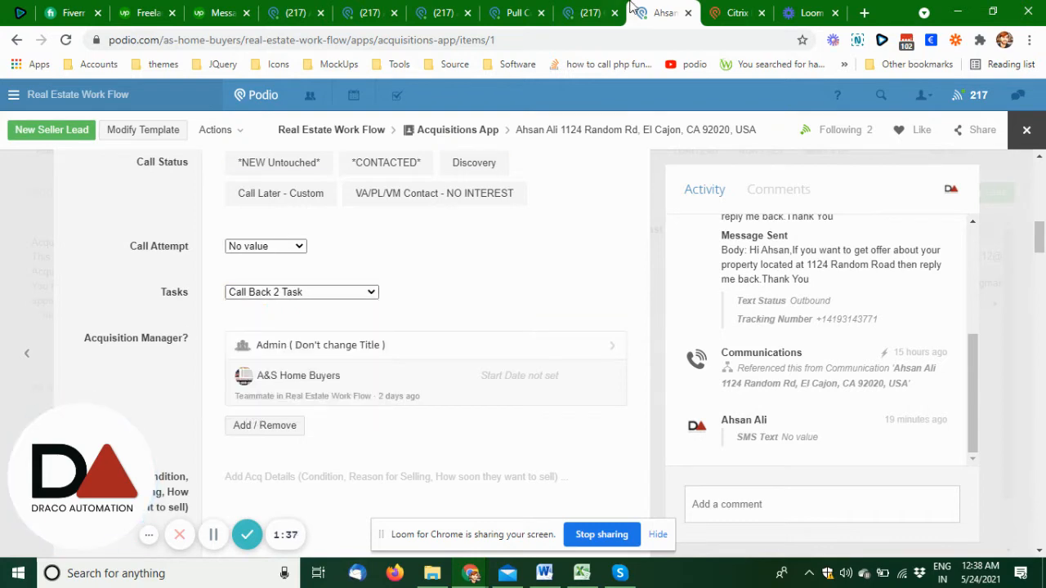
- Go back to the Pull Comps teammate record, check it from its job title down, and close it
{"action": "left_click", "coordinate": [593, 13]}
{"action": "left_click", "coordinate": [509, 8]}
{"action": "scroll", "coordinate": [501, 364], "scroll_direction": "up", "scroll_amount": 1}
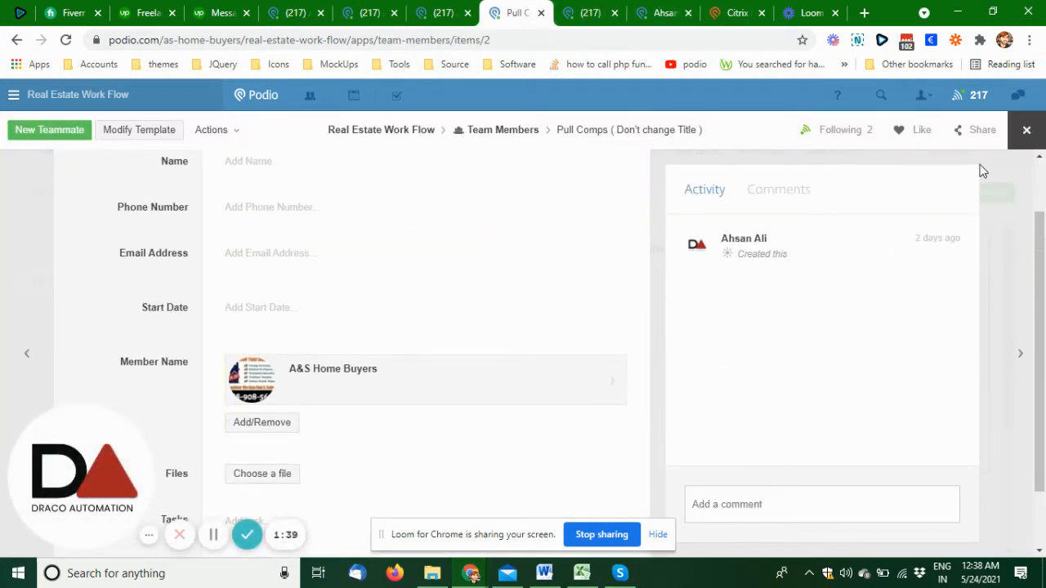
{"action": "scroll", "coordinate": [344, 384], "scroll_direction": "up", "scroll_amount": 1}
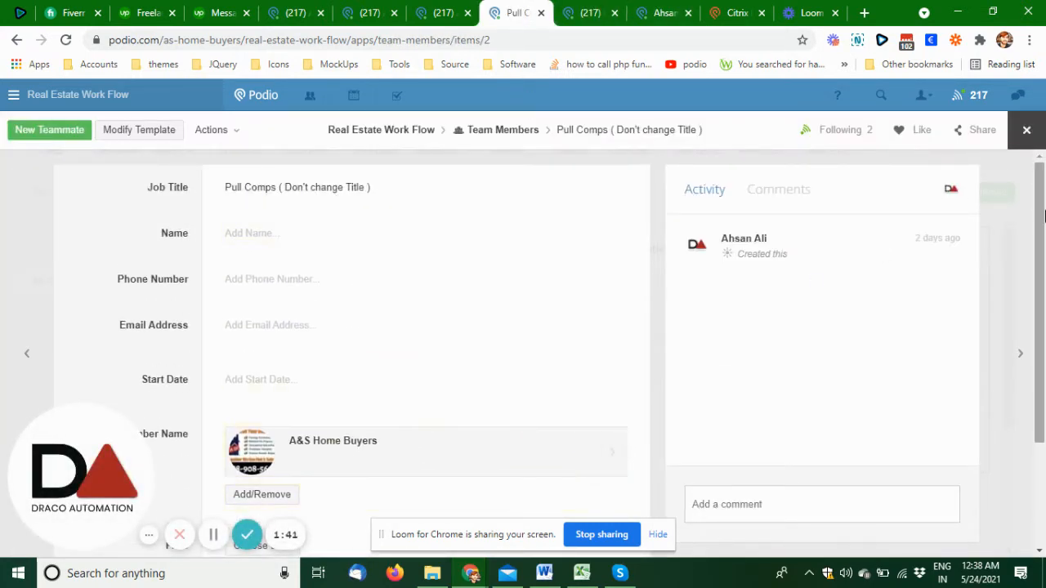
{"action": "left_click", "coordinate": [1031, 139]}
- Look over the team role cards, view the Skip Trace record, move on to the adjacent teammate record and close it
{"action": "scroll", "coordinate": [537, 367], "scroll_direction": "down", "scroll_amount": 2}
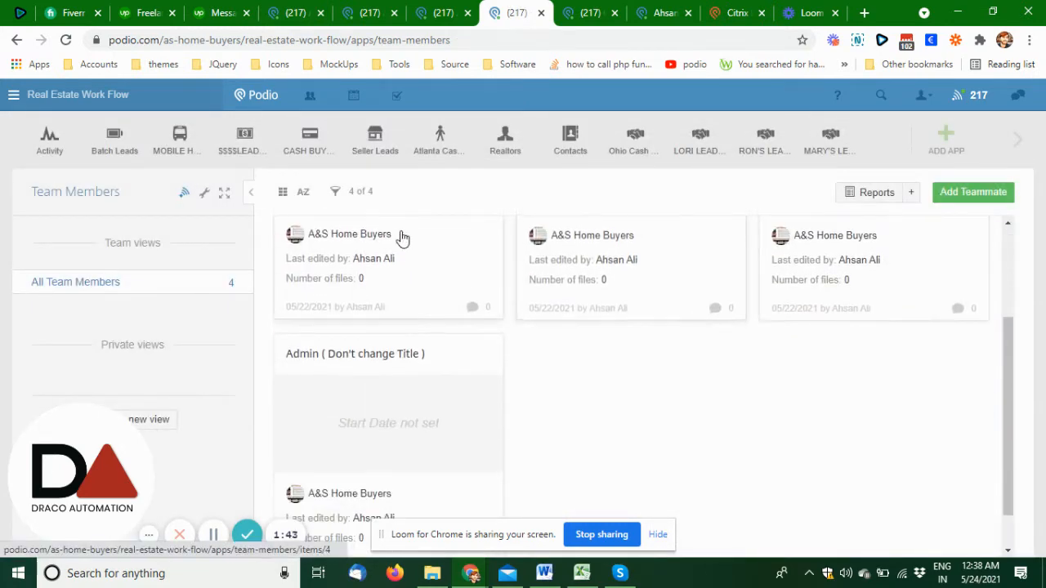
{"action": "scroll", "coordinate": [700, 439], "scroll_direction": "up", "scroll_amount": 1}
{"action": "scroll", "coordinate": [766, 362], "scroll_direction": "up", "scroll_amount": 1}
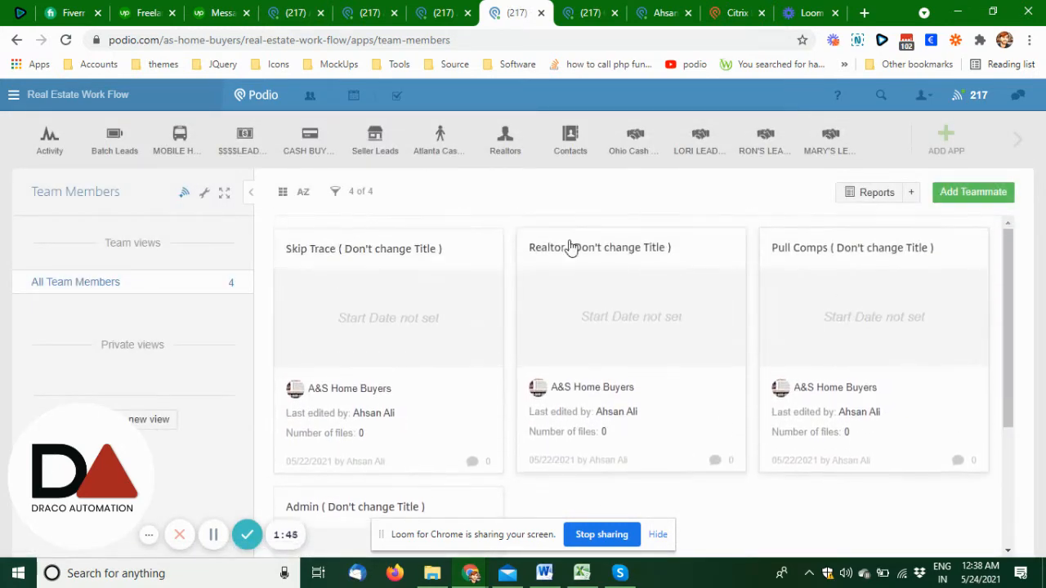
{"action": "scroll", "coordinate": [396, 410], "scroll_direction": "down", "scroll_amount": 2}
{"action": "scroll", "coordinate": [397, 427], "scroll_direction": "up", "scroll_amount": 2}
{"action": "left_click", "coordinate": [373, 352]}
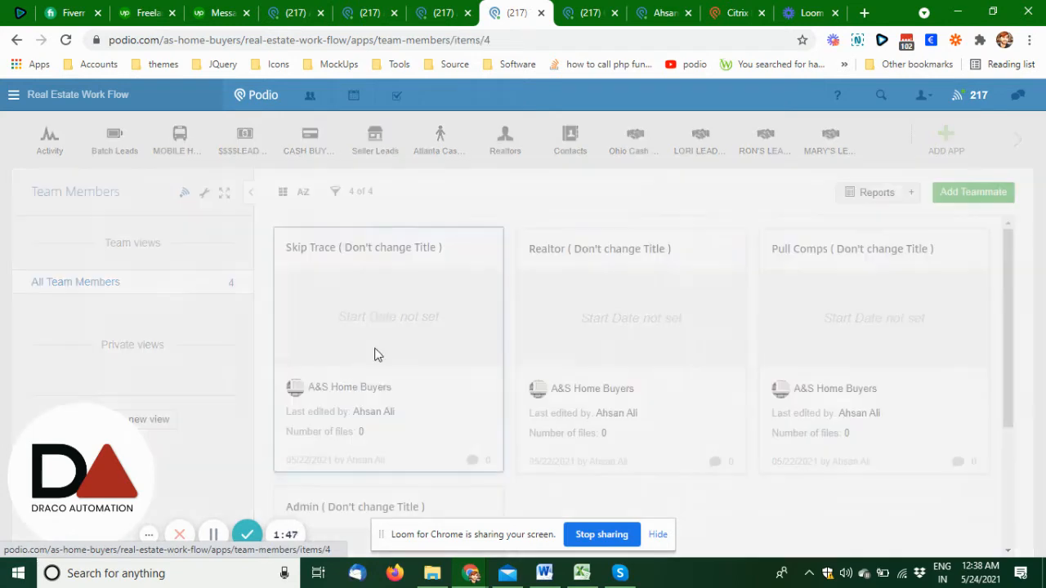
{"action": "left_click", "coordinate": [1021, 357]}
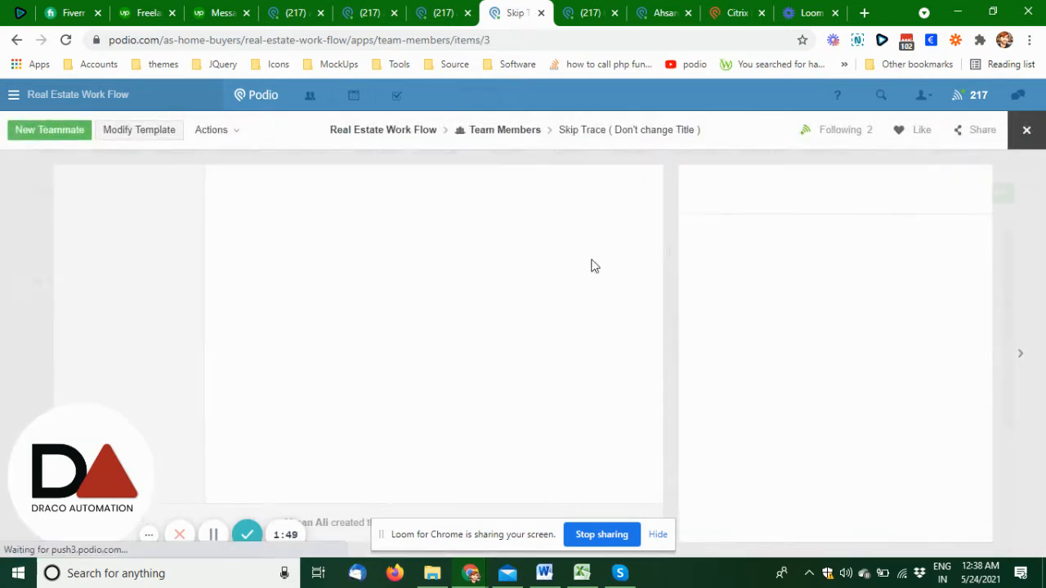
{"action": "left_click", "coordinate": [971, 161]}
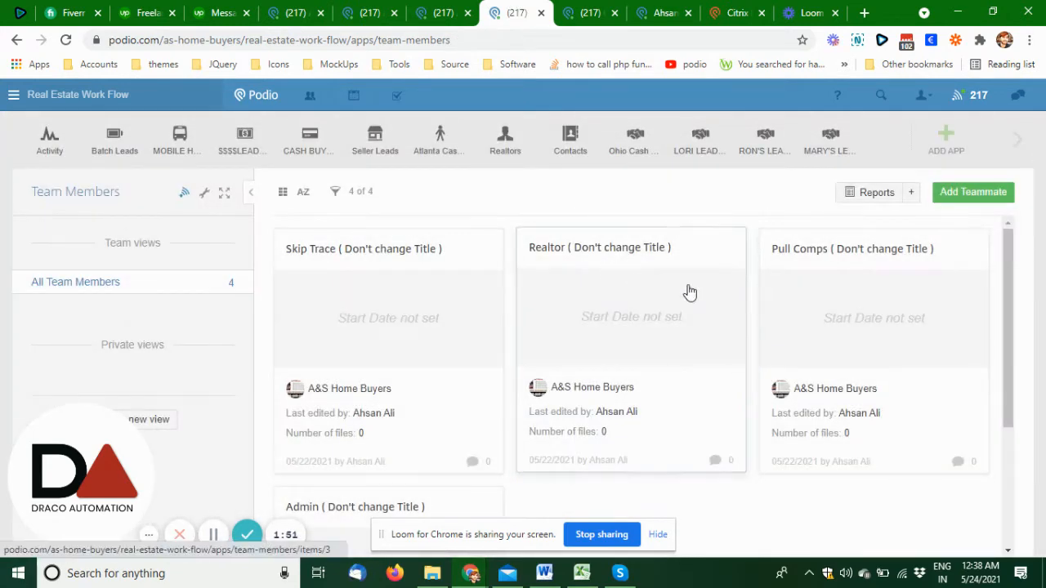
- Open the Admin teammate record, review its name and assigned member, and return to the team list
{"action": "scroll", "coordinate": [686, 292], "scroll_direction": "down", "scroll_amount": 3}
{"action": "left_click", "coordinate": [381, 382]}
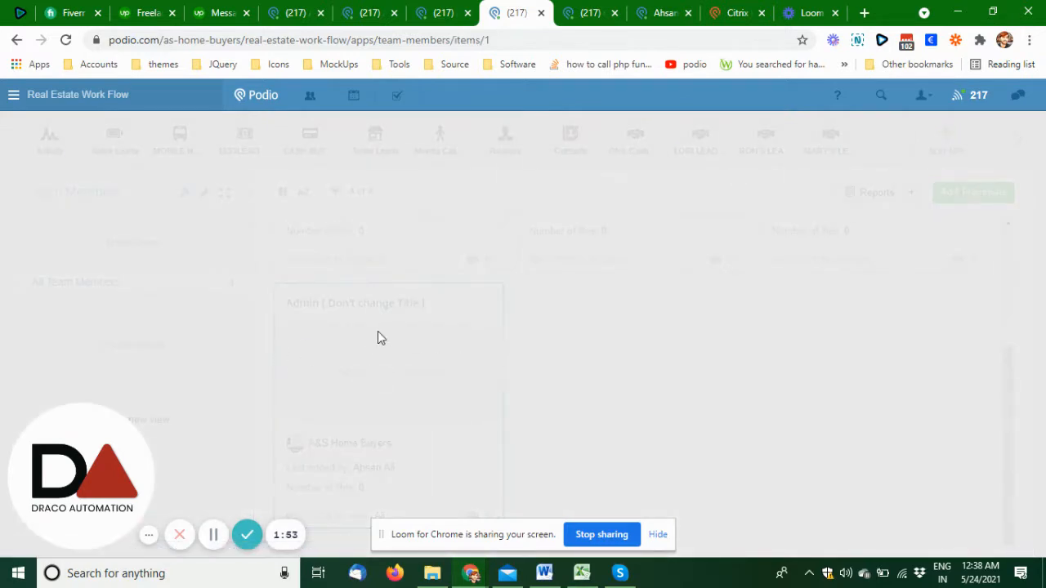
{"action": "scroll", "coordinate": [238, 353], "scroll_direction": "up", "scroll_amount": 3}
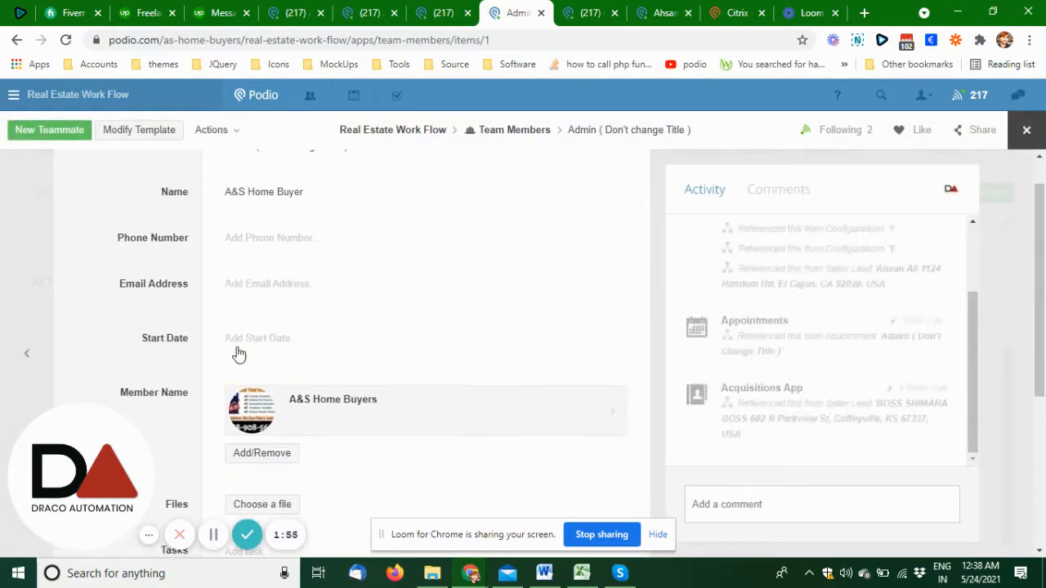
{"action": "scroll", "coordinate": [299, 411], "scroll_direction": "down", "scroll_amount": 3}
{"action": "scroll", "coordinate": [300, 409], "scroll_direction": "up", "scroll_amount": 3}
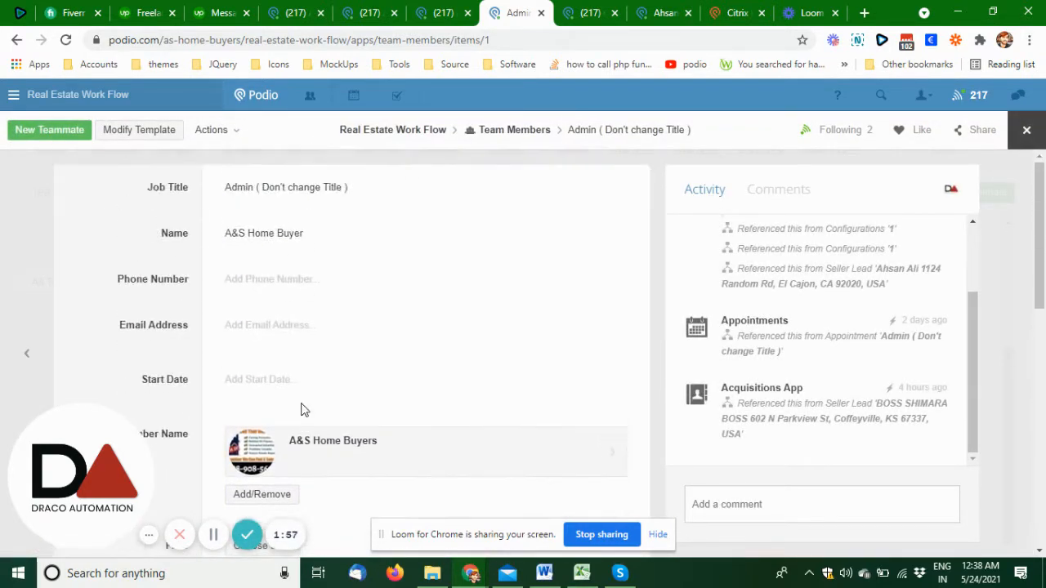
{"action": "left_click", "coordinate": [1026, 129]}
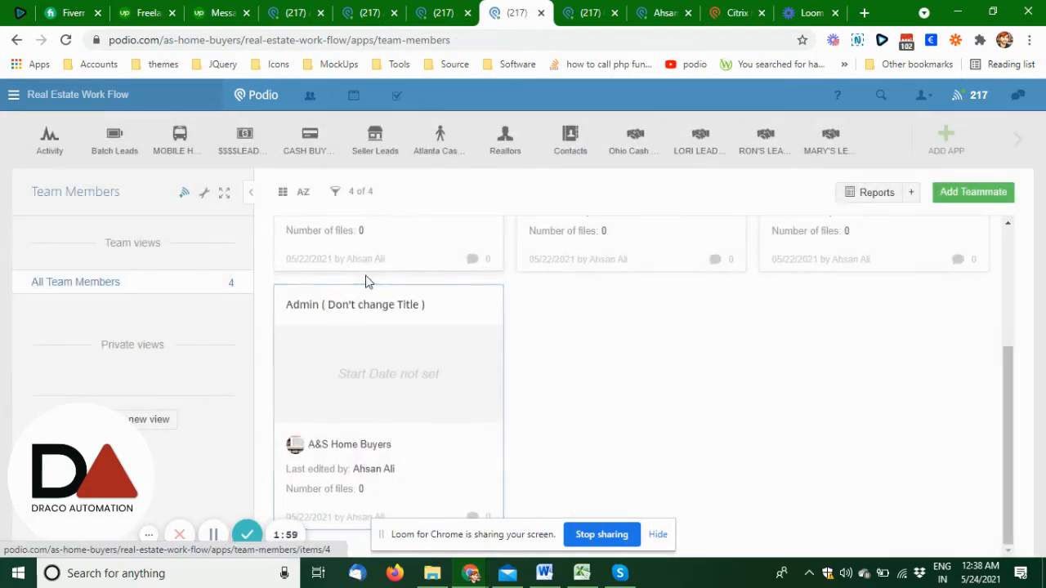
{"action": "scroll", "coordinate": [849, 239], "scroll_direction": "up", "scroll_amount": 2}
{"action": "scroll", "coordinate": [850, 239], "scroll_direction": "up", "scroll_amount": 2}
- Open the A & S Home Buyers record in Configurations and view its welcome message and internal notify settings
{"action": "left_click", "coordinate": [1026, 141]}
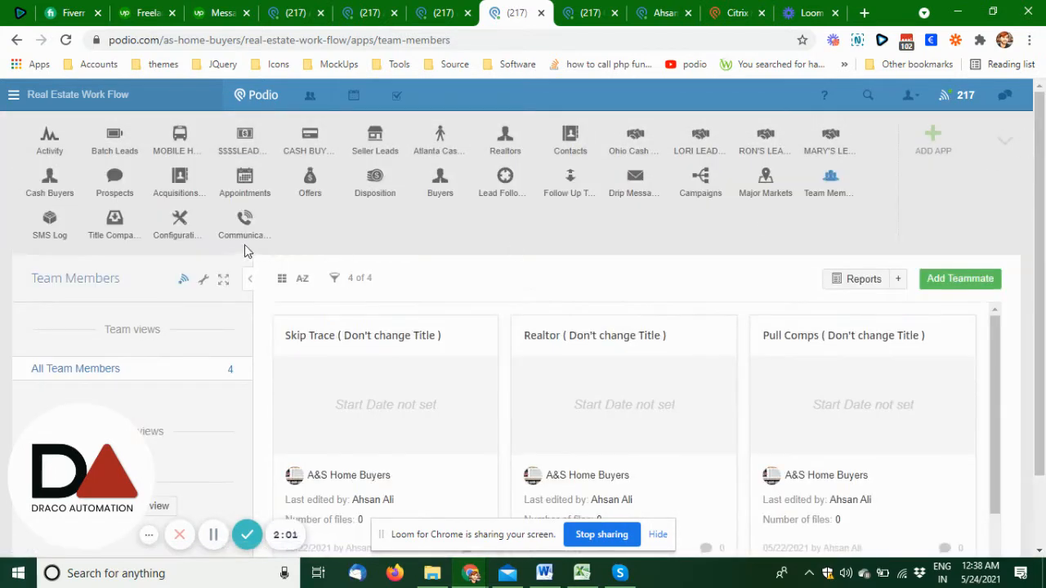
{"action": "left_click", "coordinate": [572, 13]}
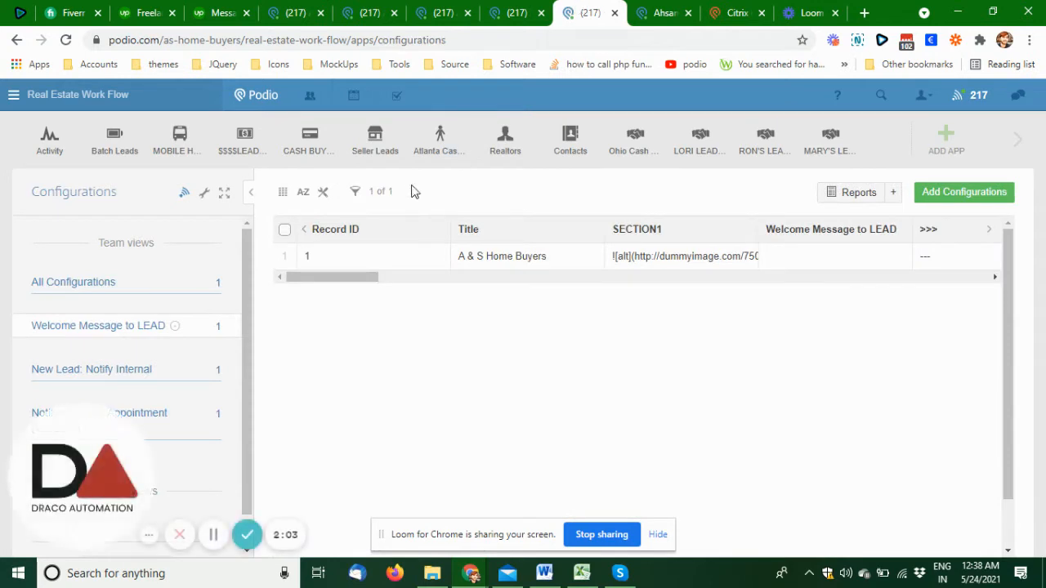
{"action": "left_click", "coordinate": [500, 263]}
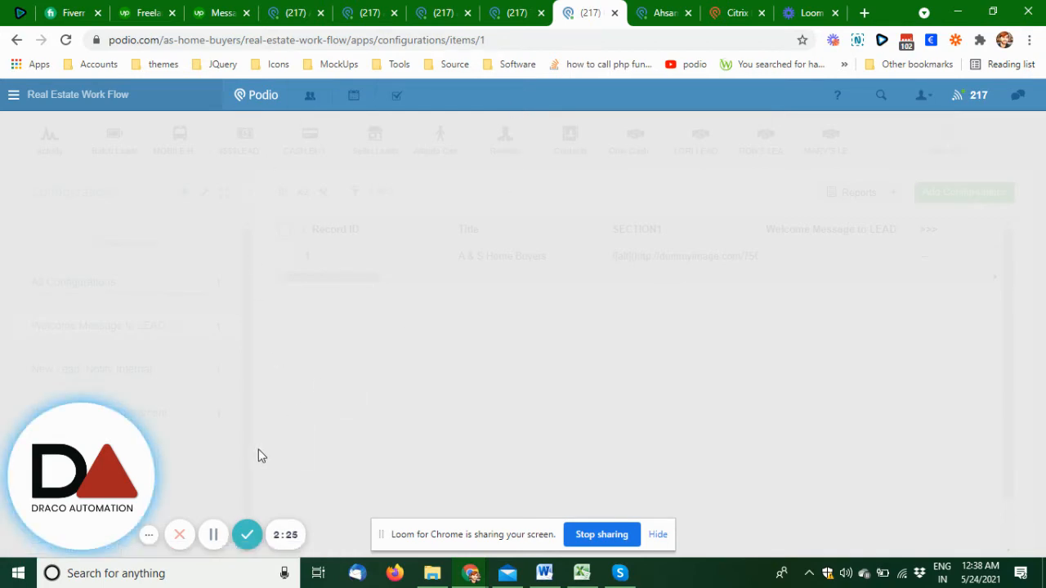
{"action": "scroll", "coordinate": [200, 352], "scroll_direction": "down", "scroll_amount": 4}
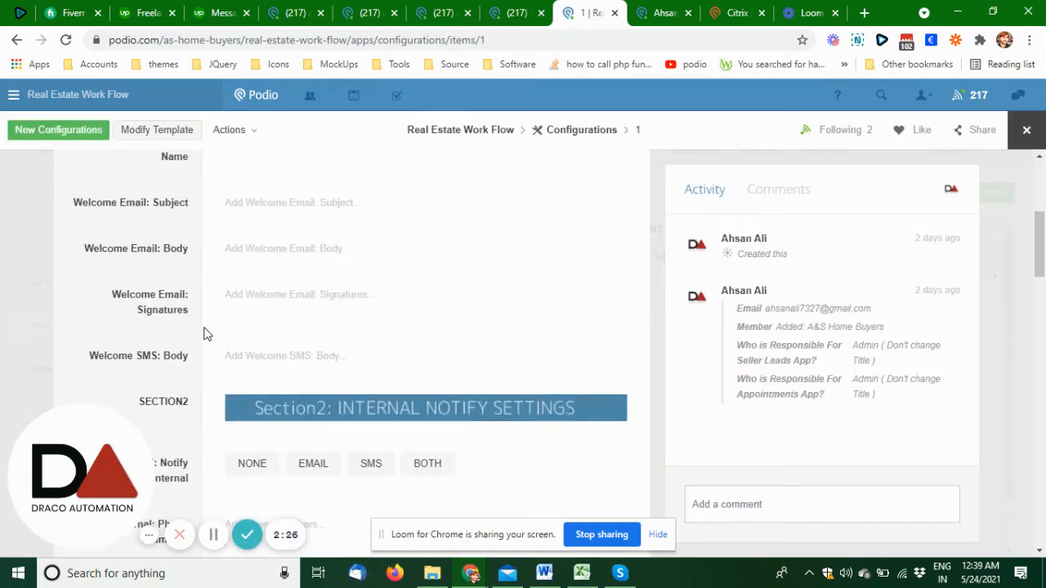
- Examine the Section5: MEMBER ROLES settings of the configuration record, from the Seller Leads app through the Appointments app
{"action": "scroll", "coordinate": [206, 331], "scroll_direction": "down", "scroll_amount": 10}
{"action": "scroll", "coordinate": [205, 288], "scroll_direction": "down", "scroll_amount": 6}
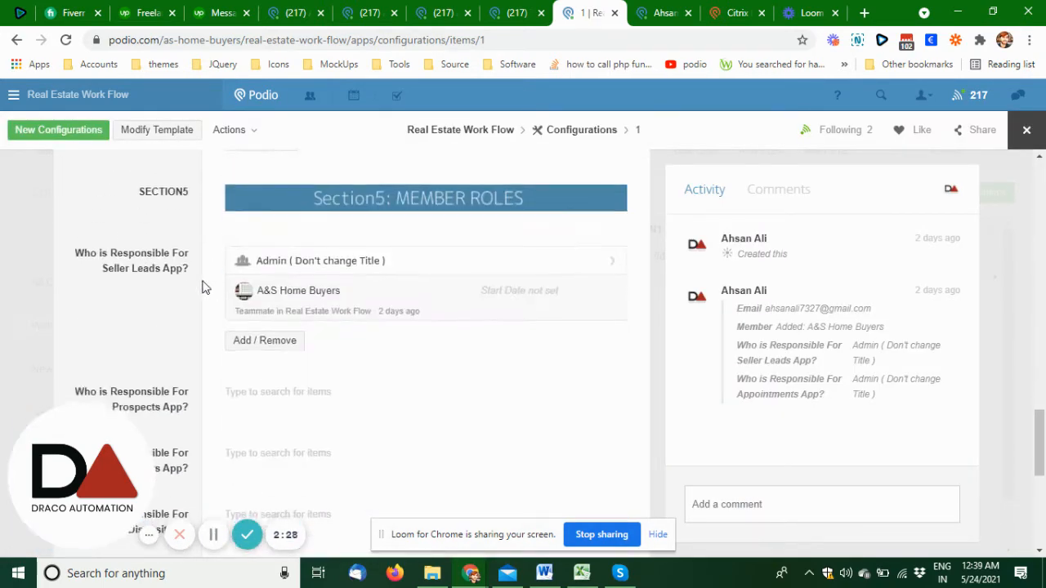
{"action": "scroll", "coordinate": [196, 283], "scroll_direction": "down", "scroll_amount": 2}
{"action": "scroll", "coordinate": [195, 282], "scroll_direction": "up", "scroll_amount": 3}
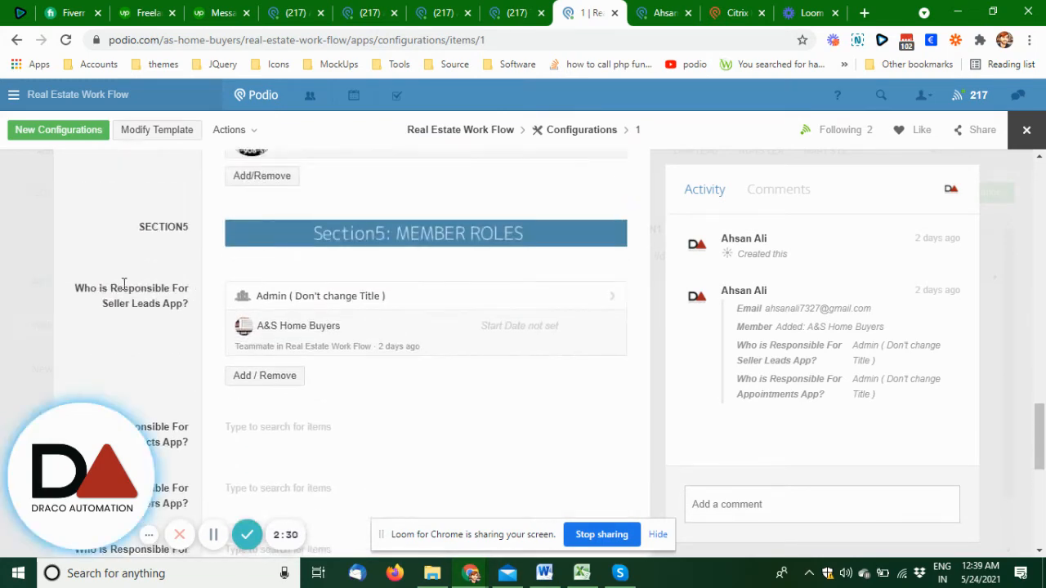
{"action": "scroll", "coordinate": [440, 247], "scroll_direction": "down", "scroll_amount": 1}
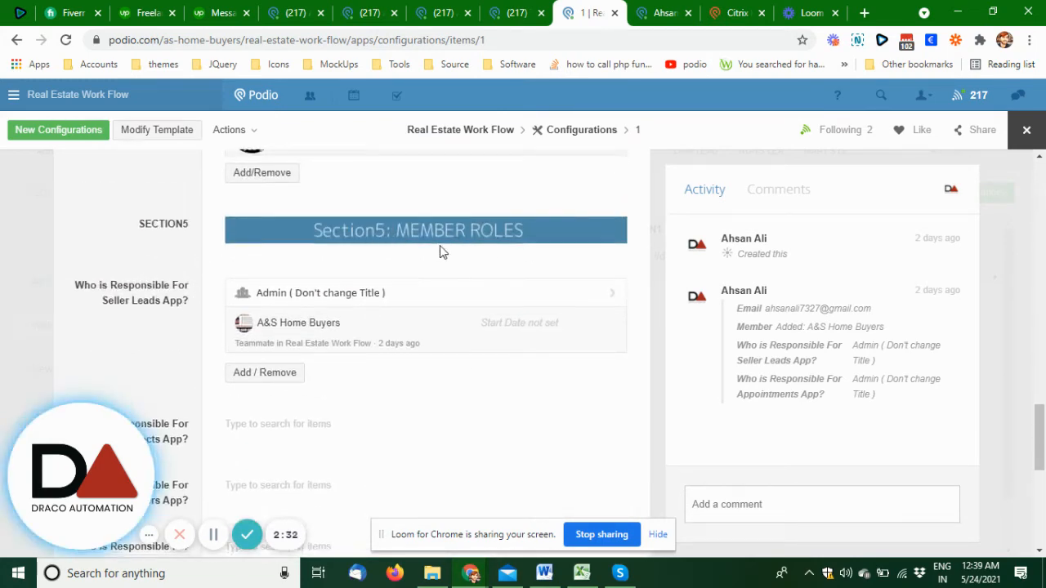
{"action": "scroll", "coordinate": [440, 252], "scroll_direction": "down", "scroll_amount": 1}
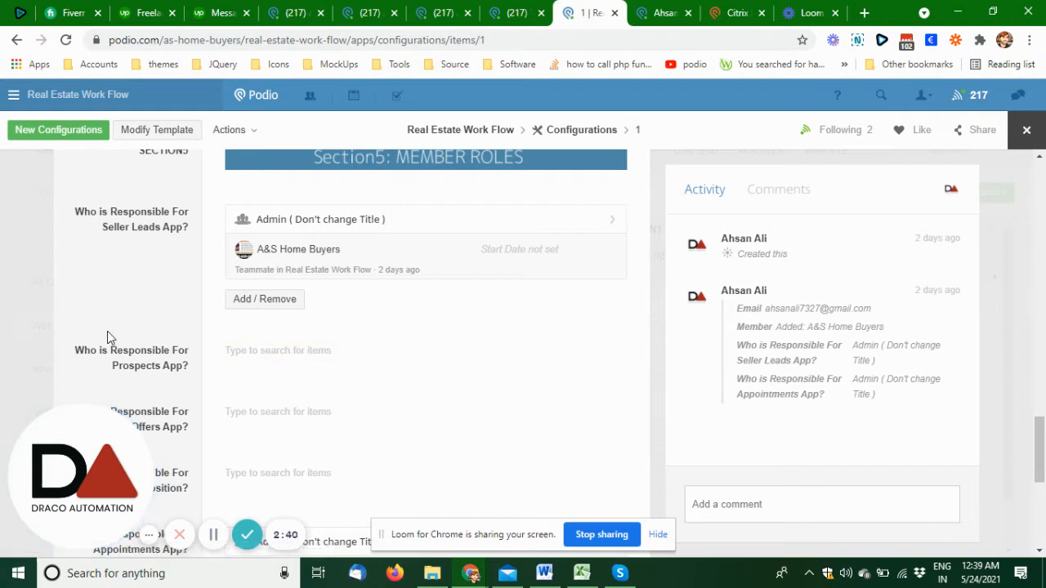
{"action": "scroll", "coordinate": [245, 356], "scroll_direction": "down", "scroll_amount": 1}
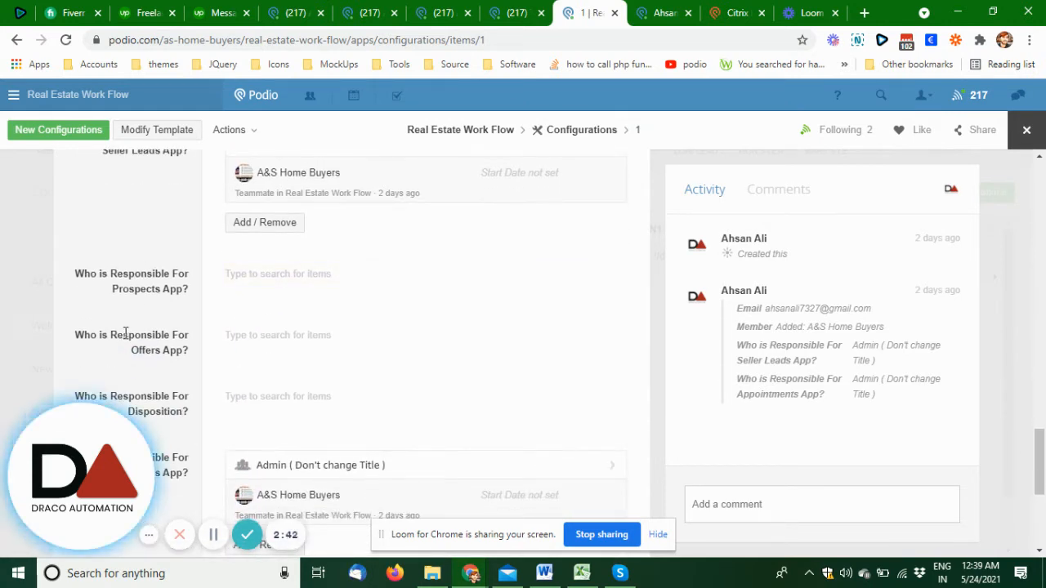
{"action": "scroll", "coordinate": [292, 338], "scroll_direction": "down", "scroll_amount": 2}
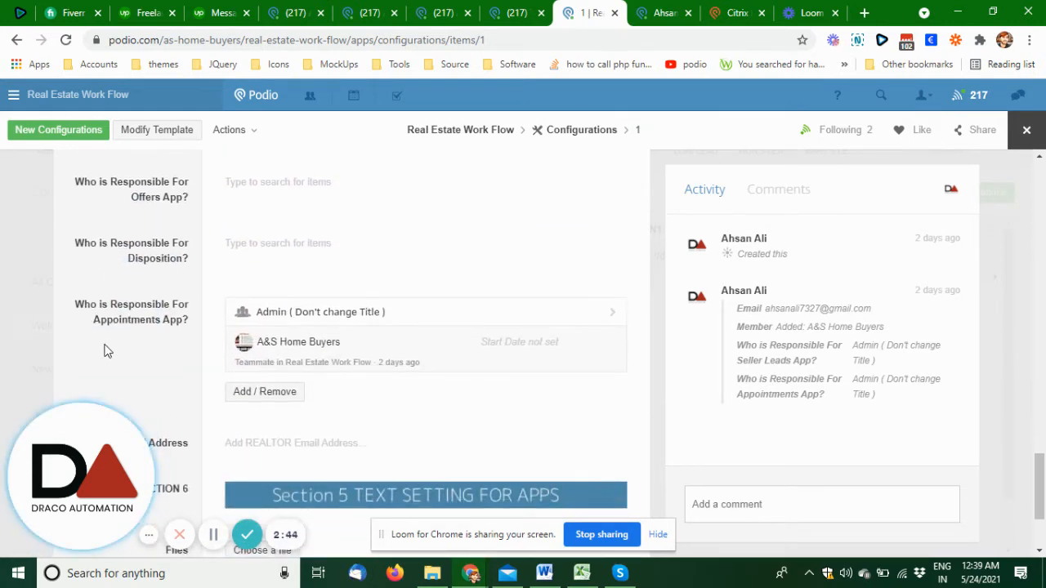
{"action": "scroll", "coordinate": [175, 369], "scroll_direction": "up", "scroll_amount": 4}
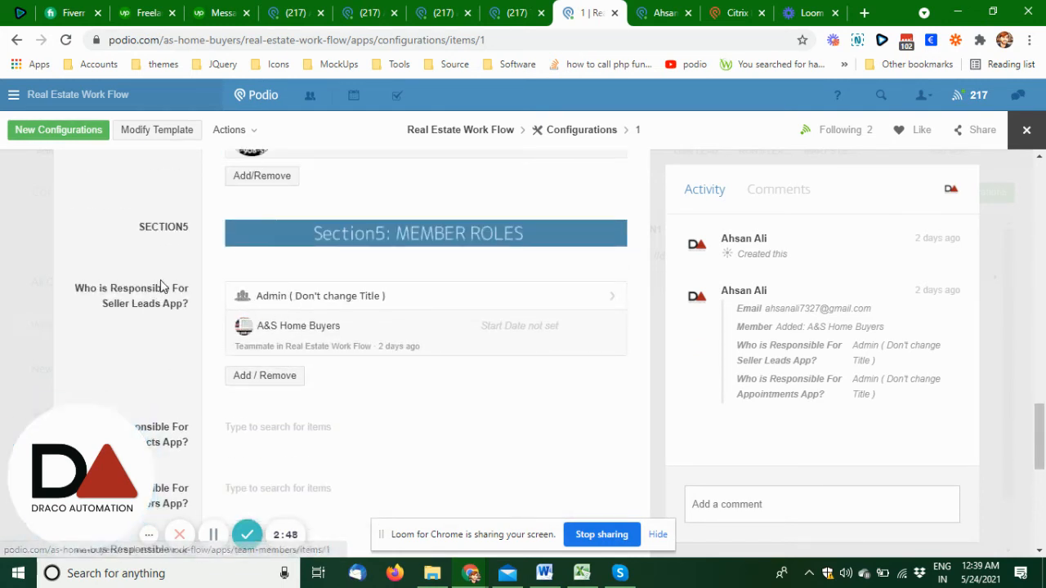
- Return to the Team Members list and look over the role cards from Skip Trace to Admin
{"action": "left_click", "coordinate": [523, 10]}
{"action": "scroll", "coordinate": [618, 362], "scroll_direction": "down", "scroll_amount": 2}
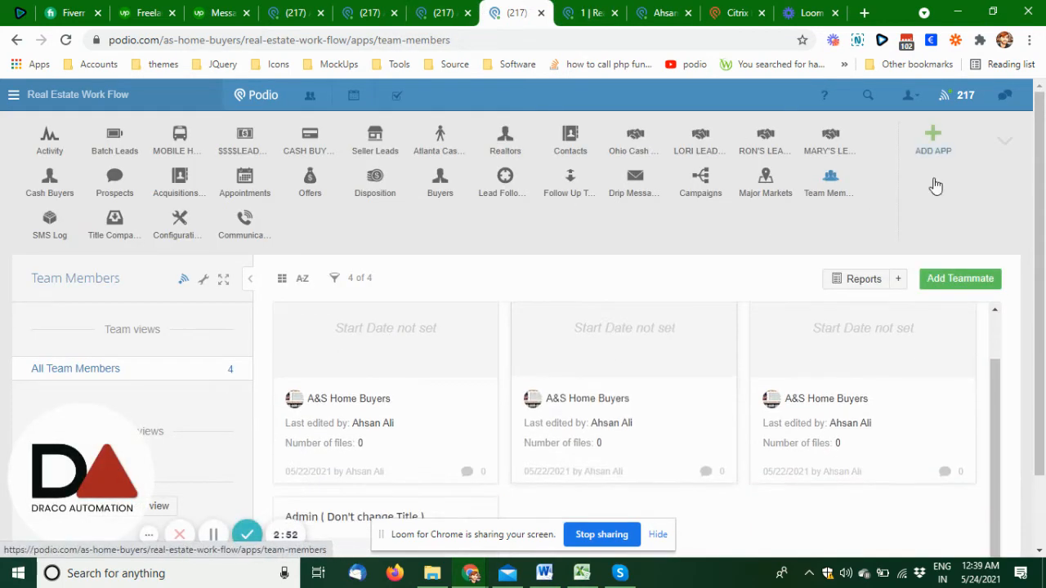
{"action": "left_click", "coordinate": [1004, 141]}
{"action": "scroll", "coordinate": [583, 331], "scroll_direction": "up", "scroll_amount": 2}
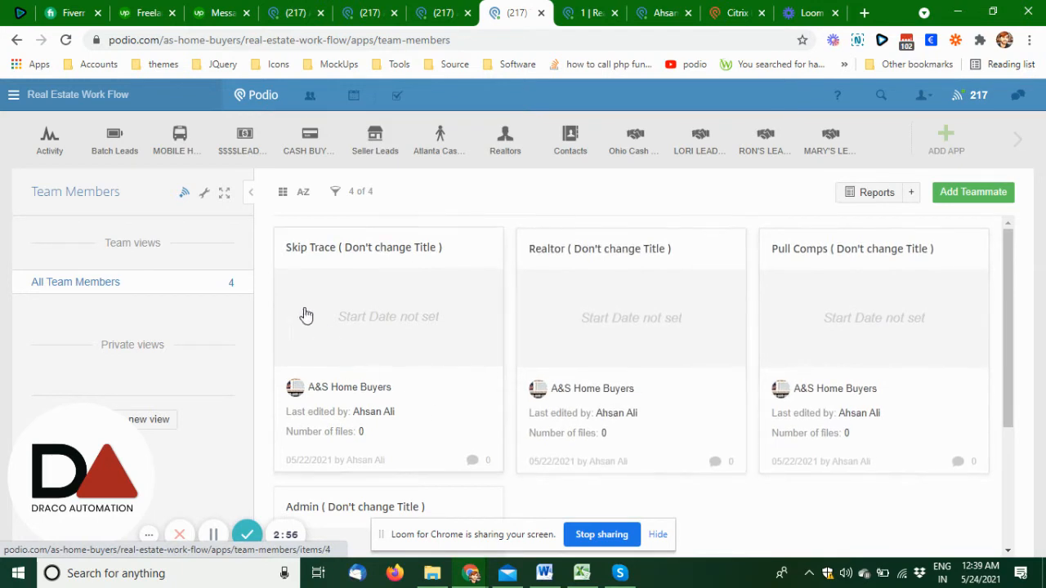
{"action": "scroll", "coordinate": [432, 287], "scroll_direction": "down", "scroll_amount": 1}
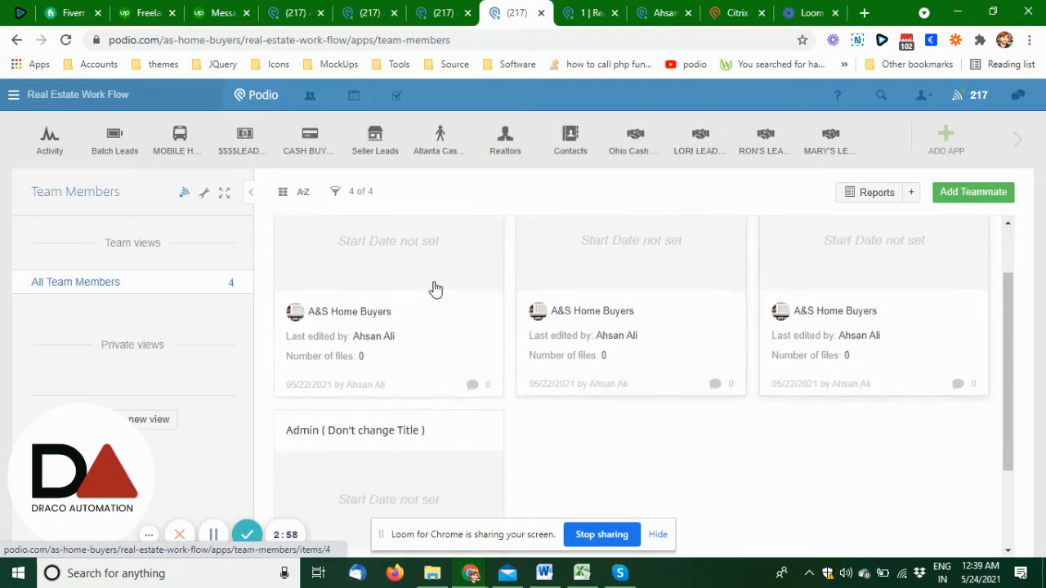
{"action": "scroll", "coordinate": [489, 360], "scroll_direction": "up", "scroll_amount": 1}
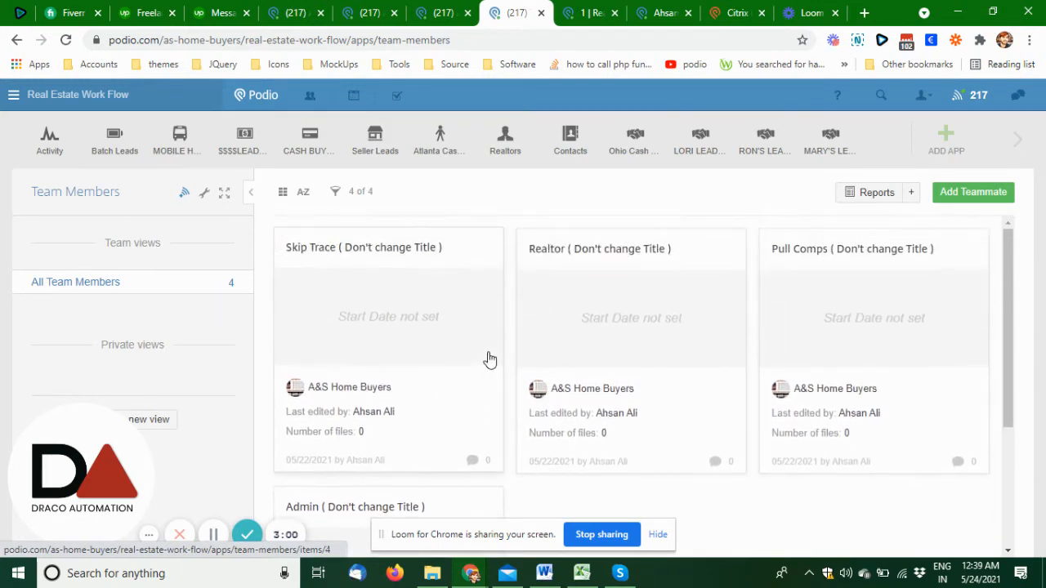
- Go back to the configuration record and review who is responsible for the Seller Leads and Appointments apps
{"action": "left_click", "coordinate": [582, 25]}
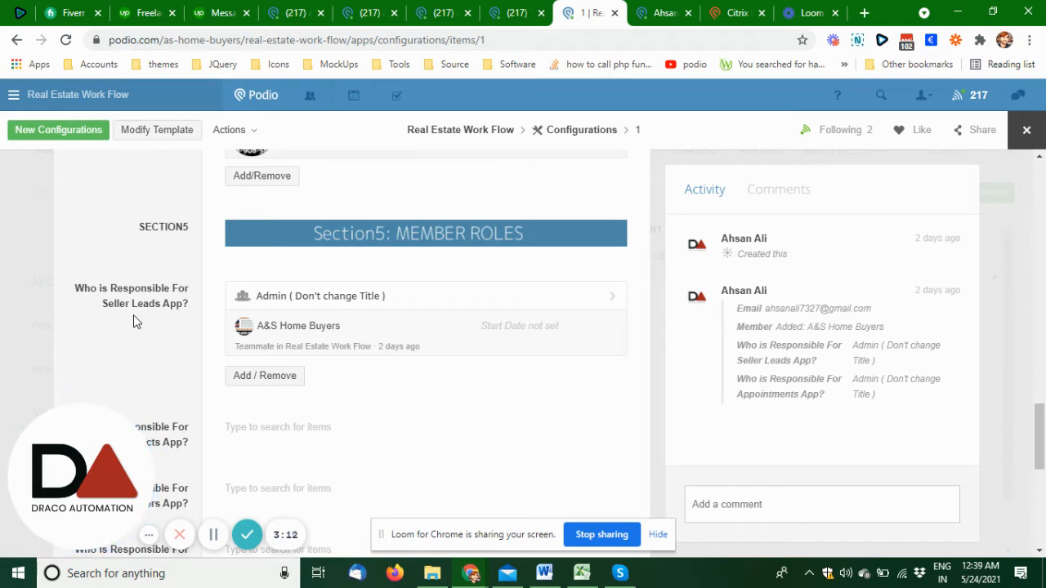
{"action": "scroll", "coordinate": [134, 319], "scroll_direction": "down", "scroll_amount": 4}
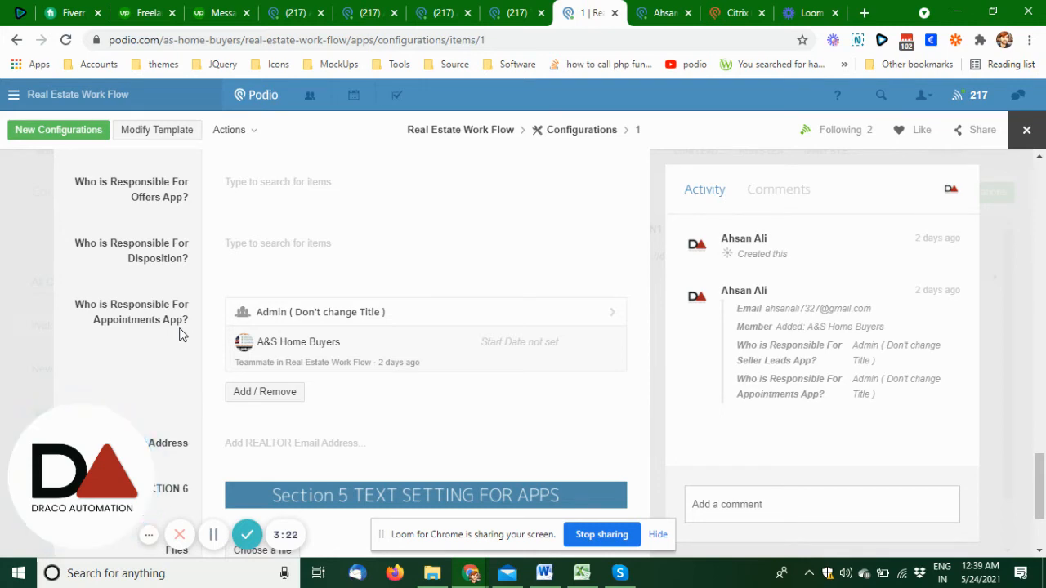
{"action": "scroll", "coordinate": [182, 331], "scroll_direction": "up", "scroll_amount": 4}
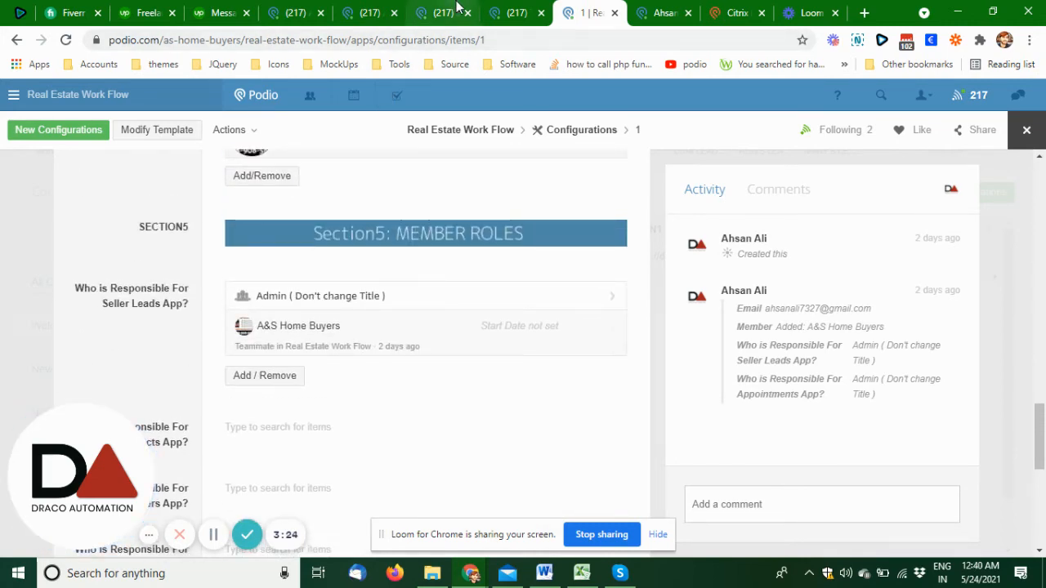
- Go to the seller lead record open in the Acquisitions App and close it to reach the lead list
{"action": "left_click", "coordinate": [454, 11]}
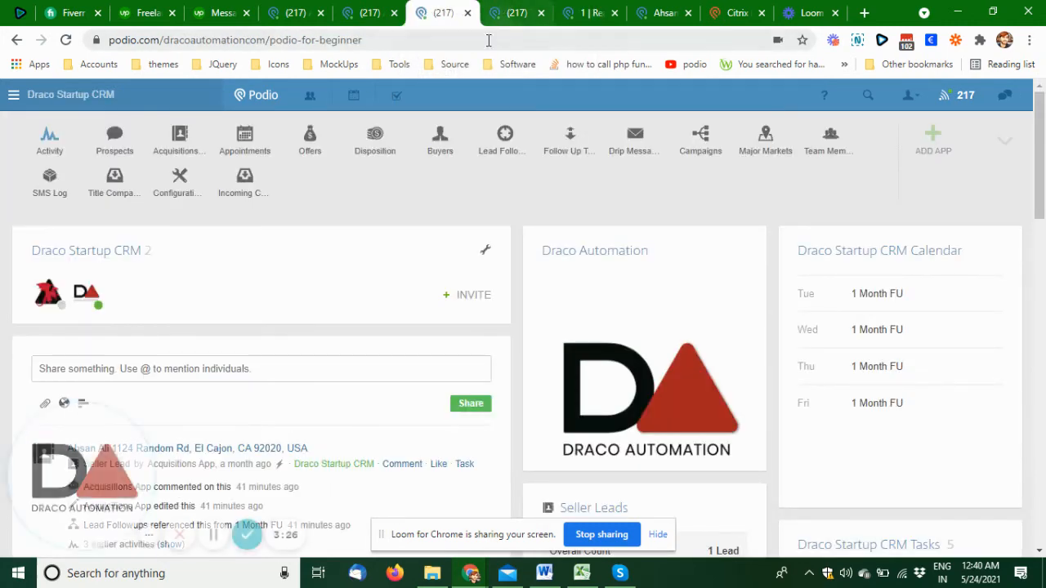
{"action": "left_click", "coordinate": [509, 12]}
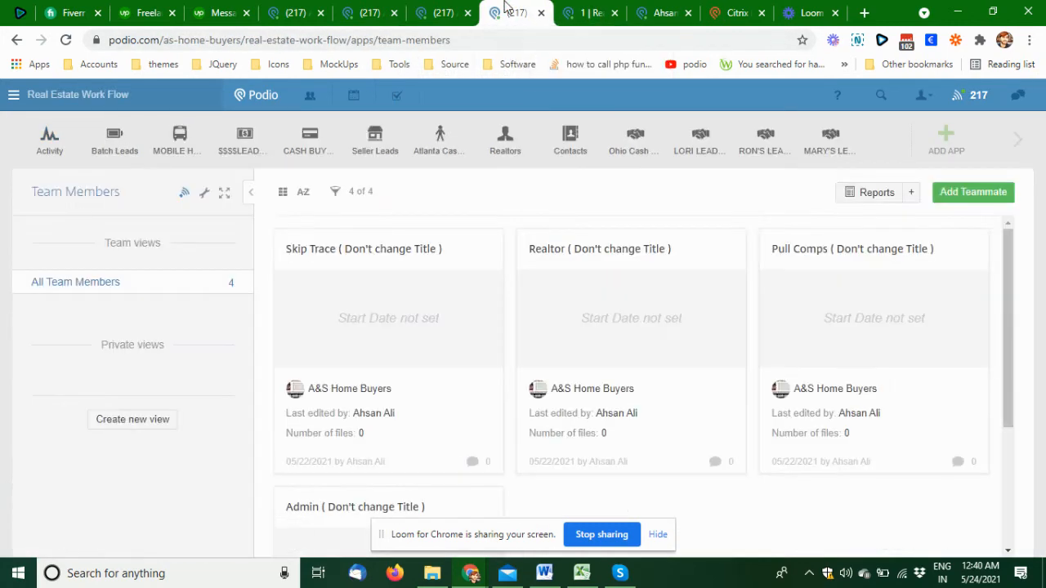
{"action": "left_click", "coordinate": [576, 12]}
{"action": "left_click", "coordinate": [660, 12]}
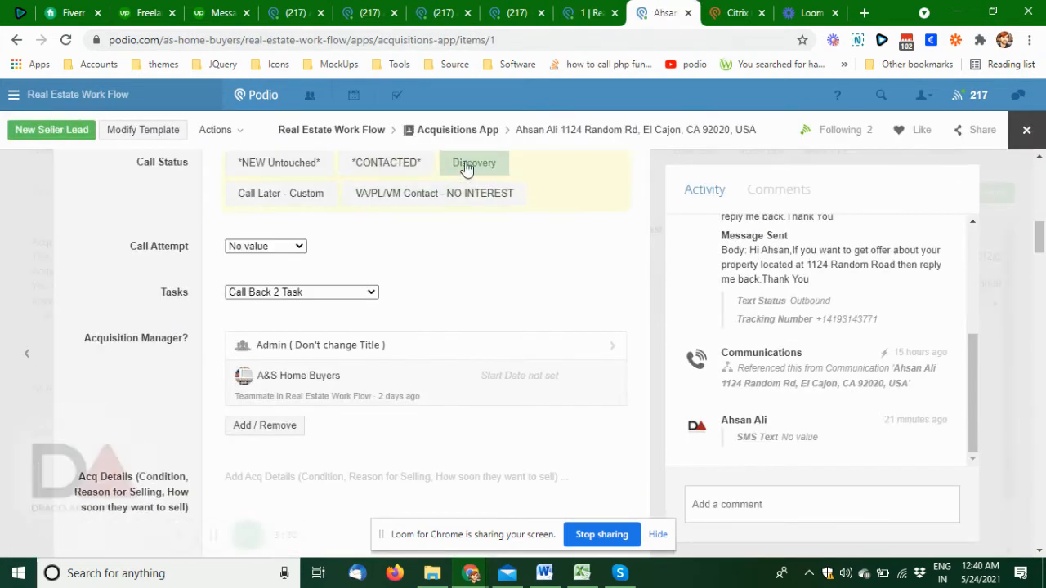
{"action": "left_click", "coordinate": [1021, 141]}
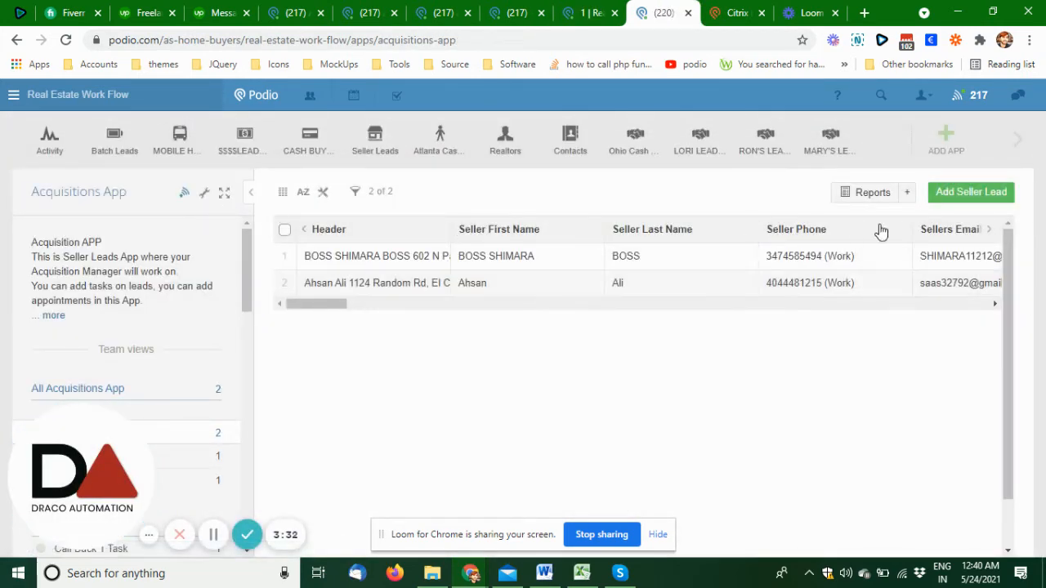
- Start a new seller lead with Test as first and last name, and fill in the seller's work phone number
{"action": "left_click", "coordinate": [971, 192]}
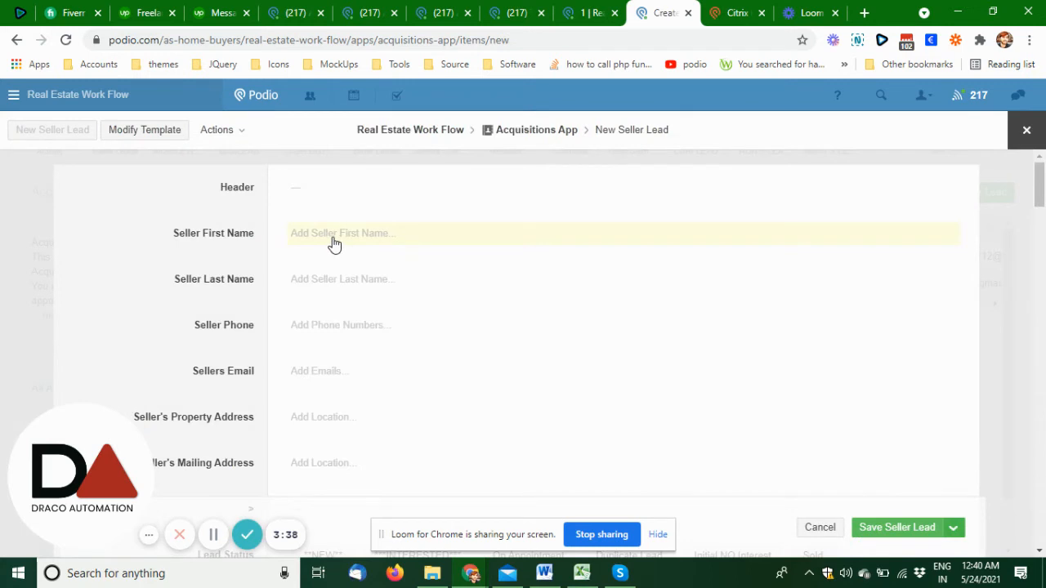
{"action": "left_click", "coordinate": [335, 239]}
{"action": "type", "text": "Test"}
{"action": "left_click", "coordinate": [344, 283]}
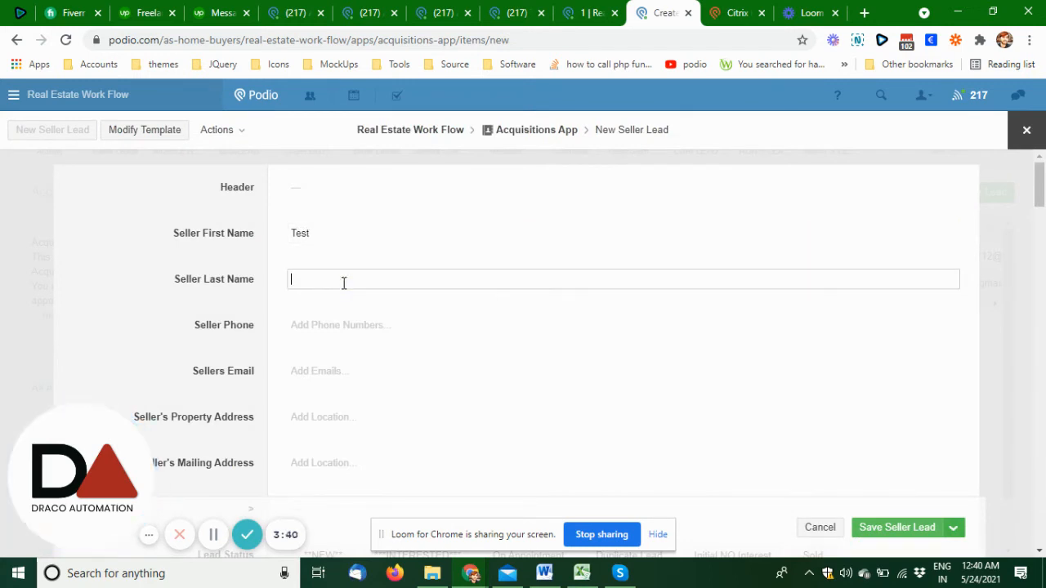
{"action": "type", "text": "Test"}
{"action": "left_click", "coordinate": [345, 341]}
{"action": "type", "text": "123123123"}
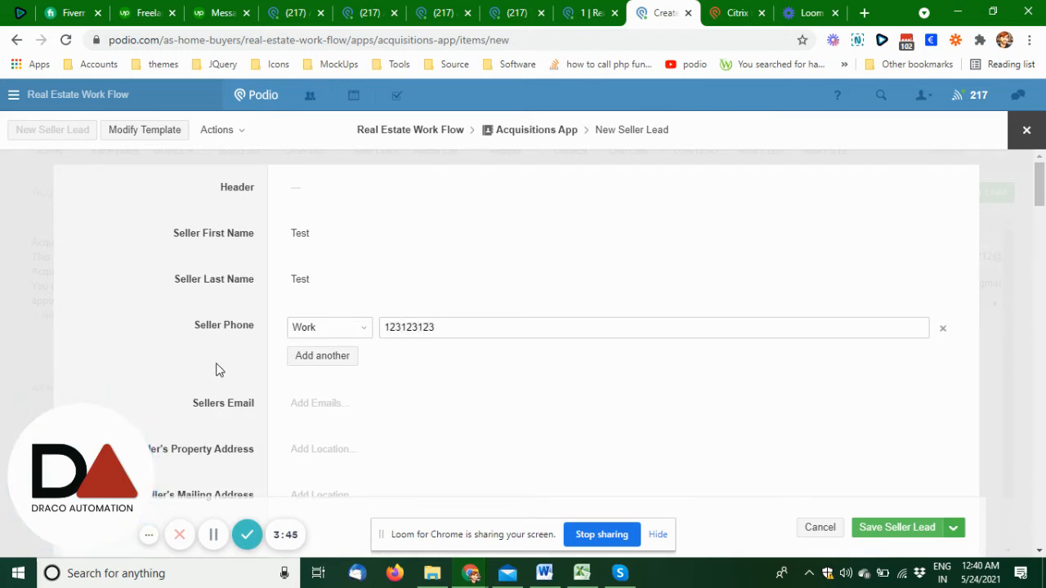
- Fill in the seller's property address from the suggested street address and save the seller lead
{"action": "scroll", "coordinate": [216, 370], "scroll_direction": "down", "scroll_amount": 1}
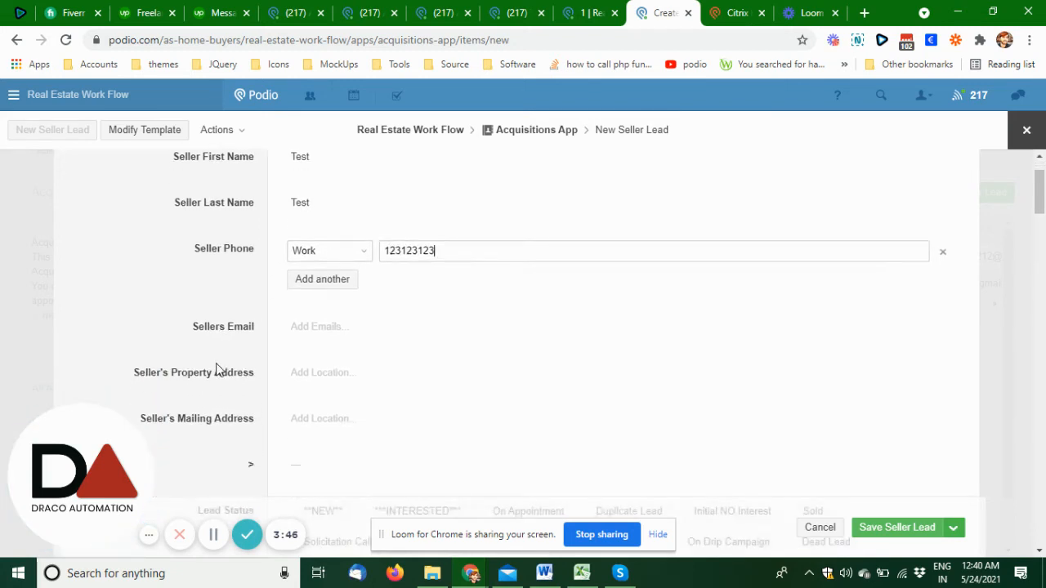
{"action": "left_click", "coordinate": [309, 382]}
{"action": "type", "text": "123 ms"}
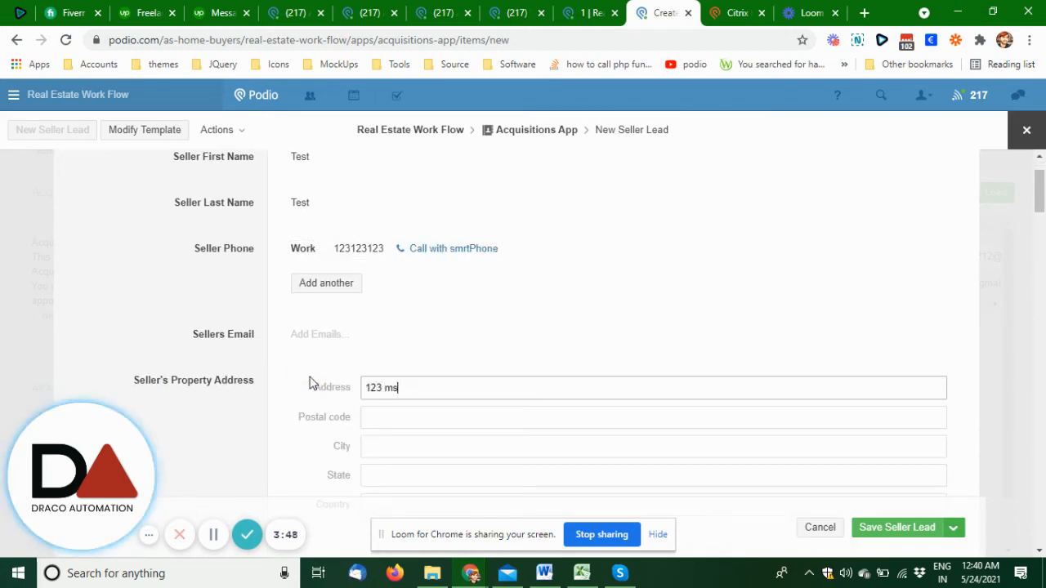
{"action": "type", "text": "ain st"}
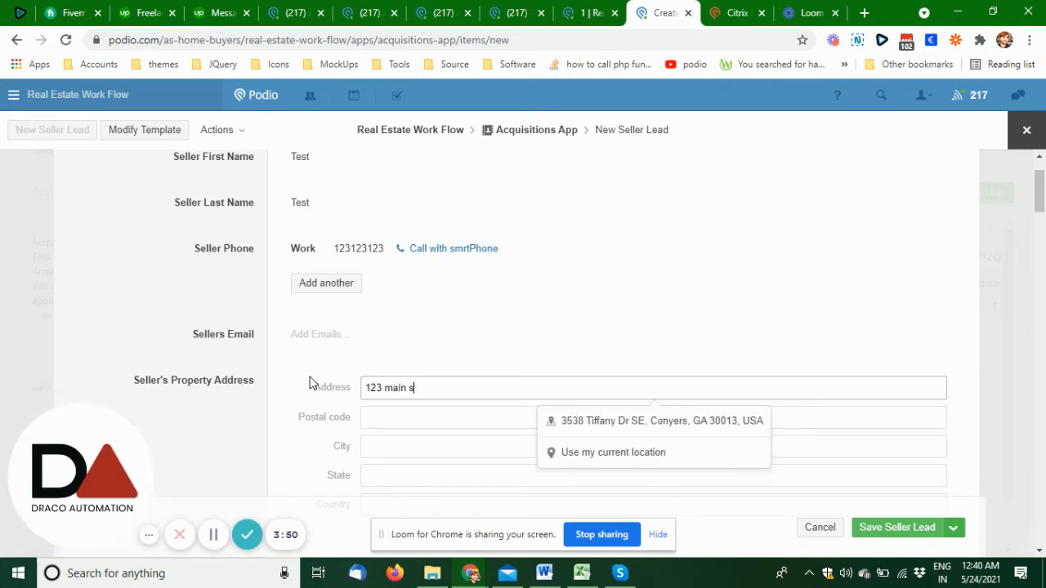
{"action": "scroll", "coordinate": [393, 321], "scroll_direction": "down", "scroll_amount": 1}
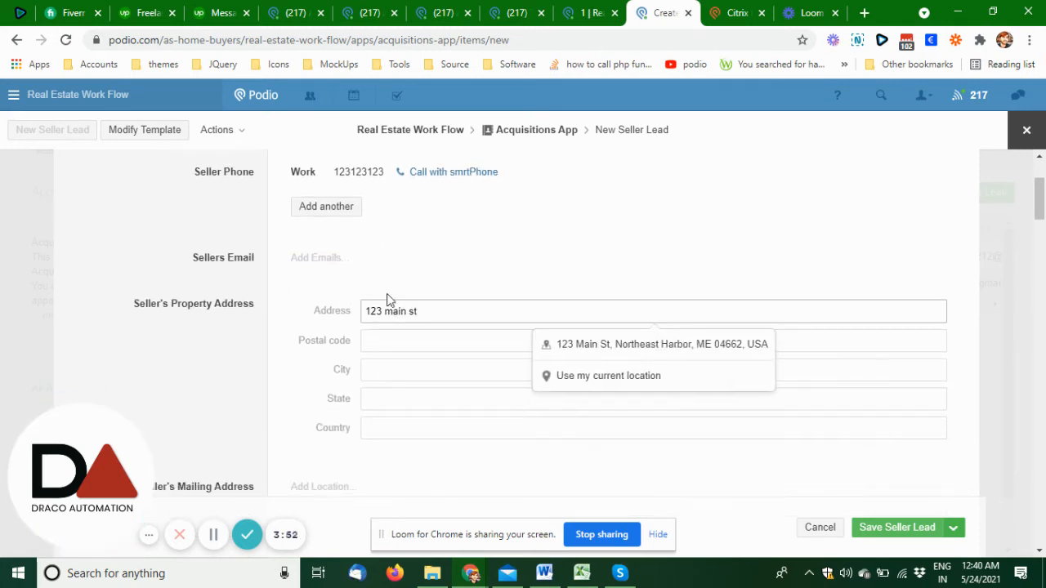
{"action": "left_click", "coordinate": [629, 343]}
{"action": "scroll", "coordinate": [201, 328], "scroll_direction": "down", "scroll_amount": 2}
{"action": "scroll", "coordinate": [201, 328], "scroll_direction": "up", "scroll_amount": 2}
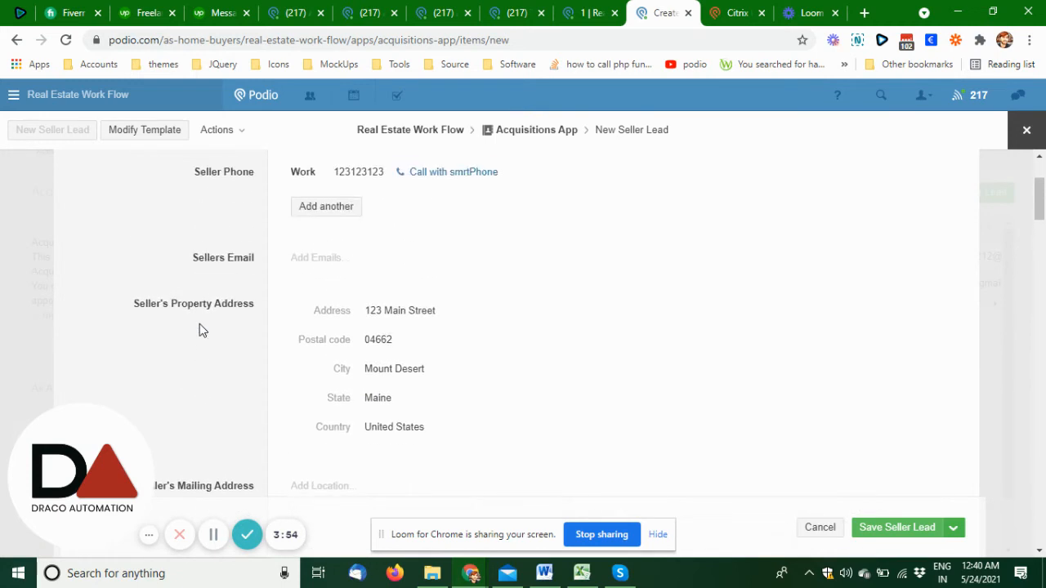
{"action": "scroll", "coordinate": [201, 329], "scroll_direction": "down", "scroll_amount": 2}
{"action": "left_click", "coordinate": [926, 529]}
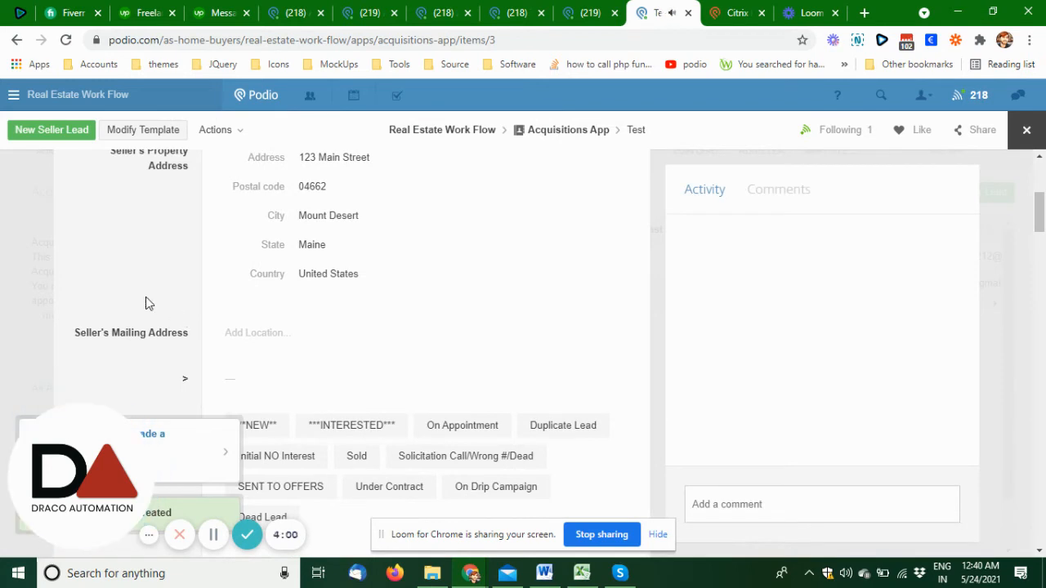
- Check the new lead's activity entries and status fields for the Acquisition Manager assignment, and close the record
{"action": "scroll", "coordinate": [145, 303], "scroll_direction": "up", "scroll_amount": 3}
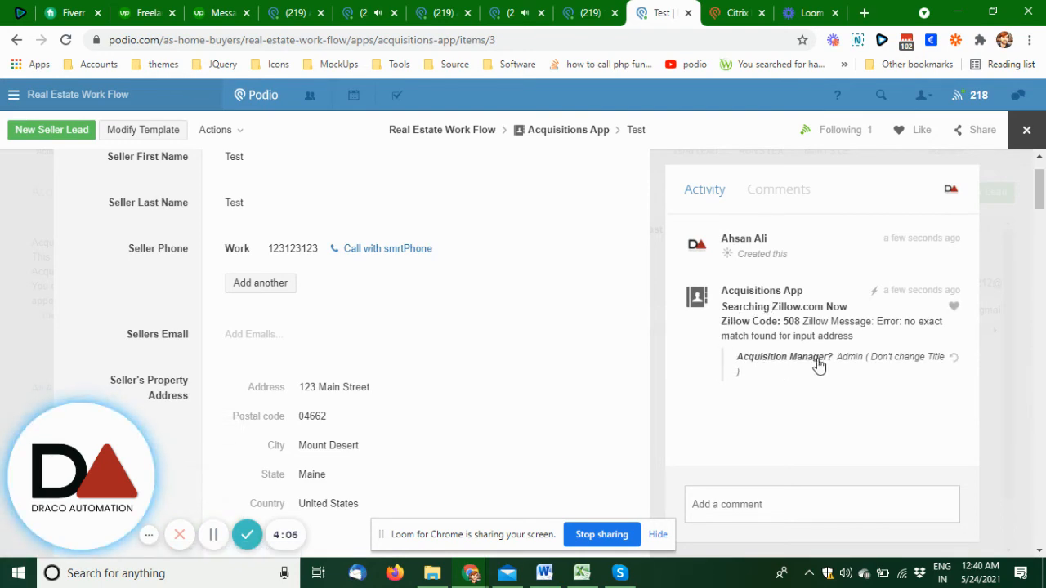
{"action": "scroll", "coordinate": [234, 389], "scroll_direction": "down", "scroll_amount": 10}
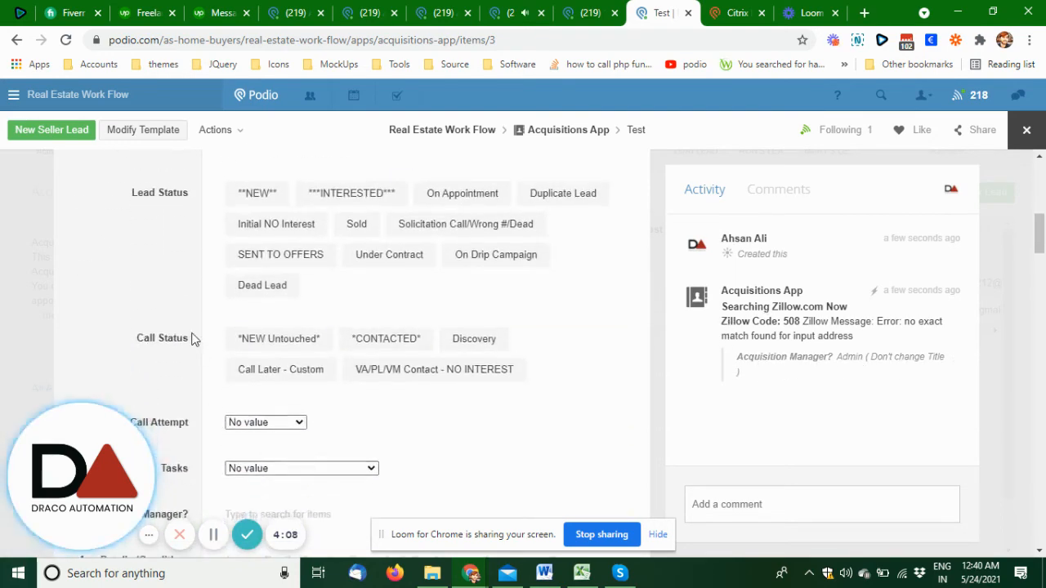
{"action": "scroll", "coordinate": [193, 339], "scroll_direction": "up", "scroll_amount": 8}
{"action": "left_click", "coordinate": [1025, 130]}
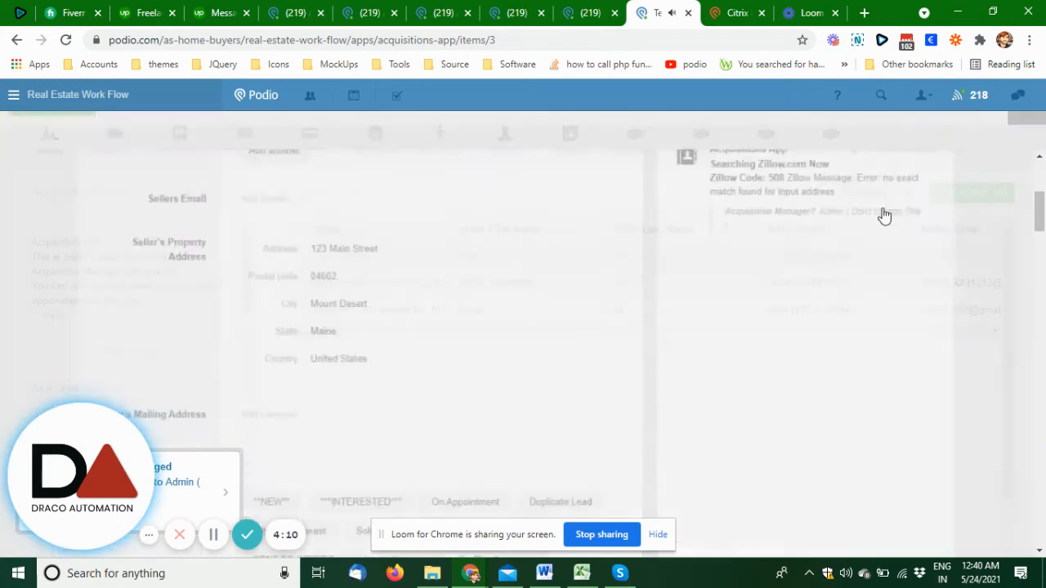
- Reopen the Test seller lead and check its Acquisition Manager field
{"action": "left_click", "coordinate": [366, 260]}
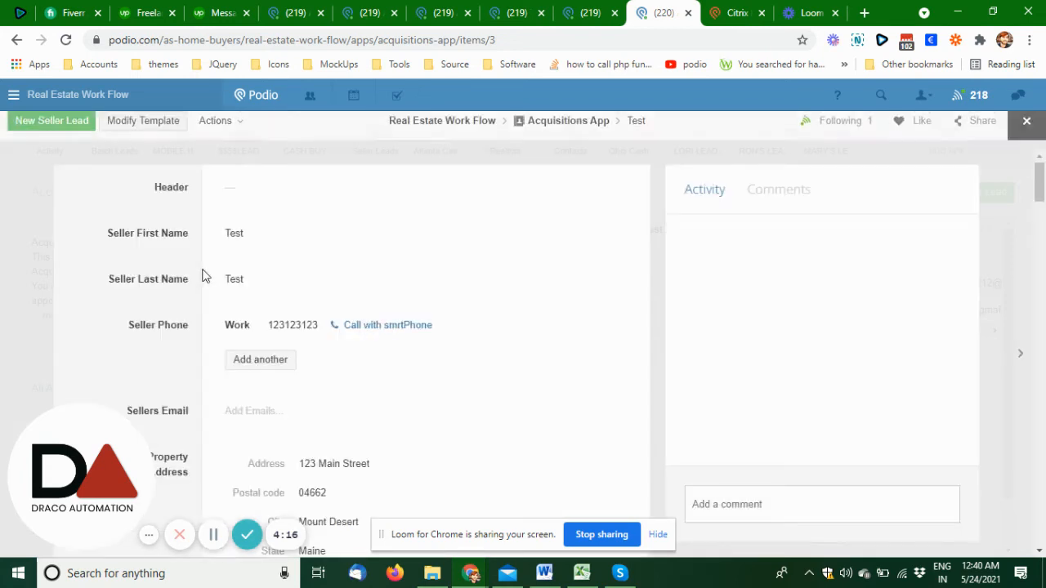
{"action": "scroll", "coordinate": [204, 274], "scroll_direction": "down", "scroll_amount": 9}
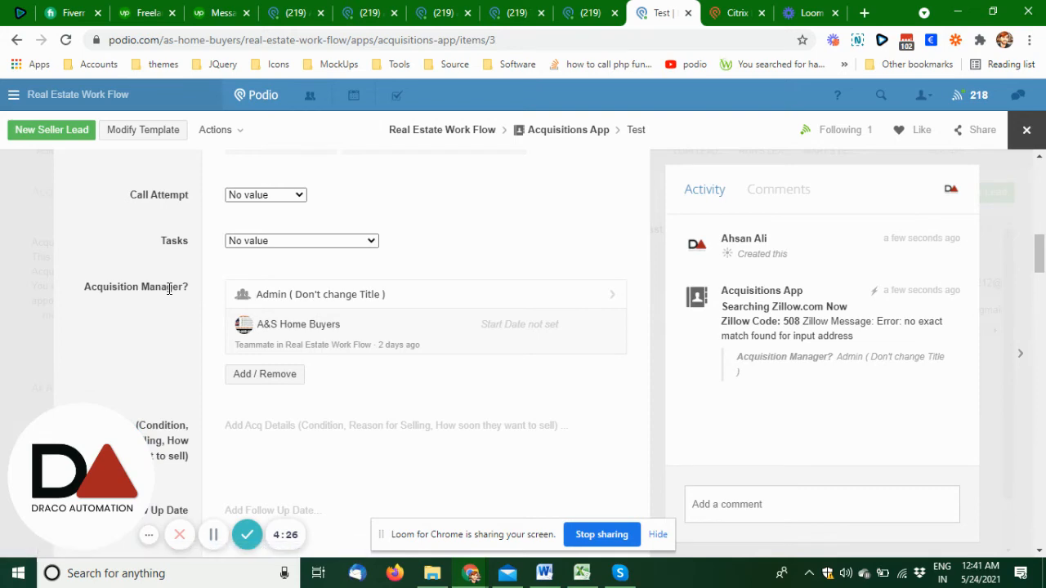
{"action": "scroll", "coordinate": [169, 288], "scroll_direction": "down", "scroll_amount": 2}
{"action": "scroll", "coordinate": [169, 290], "scroll_direction": "up", "scroll_amount": 6}
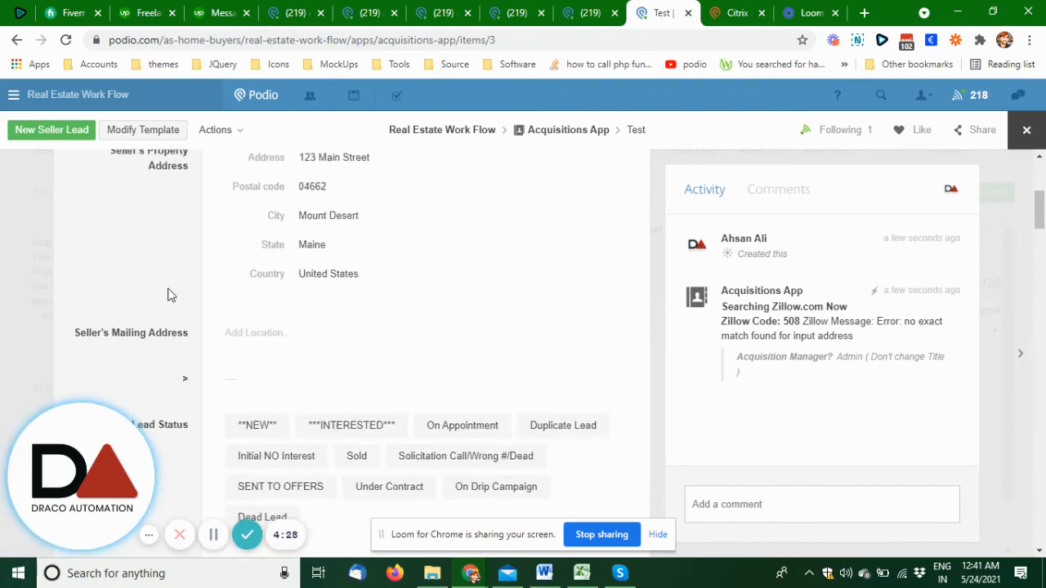
- Look through the lead's follow-up, email and SMS fields and return to the Appointment Time field
{"action": "scroll", "coordinate": [169, 294], "scroll_direction": "down", "scroll_amount": 10}
{"action": "scroll", "coordinate": [167, 291], "scroll_direction": "up", "scroll_amount": 1}
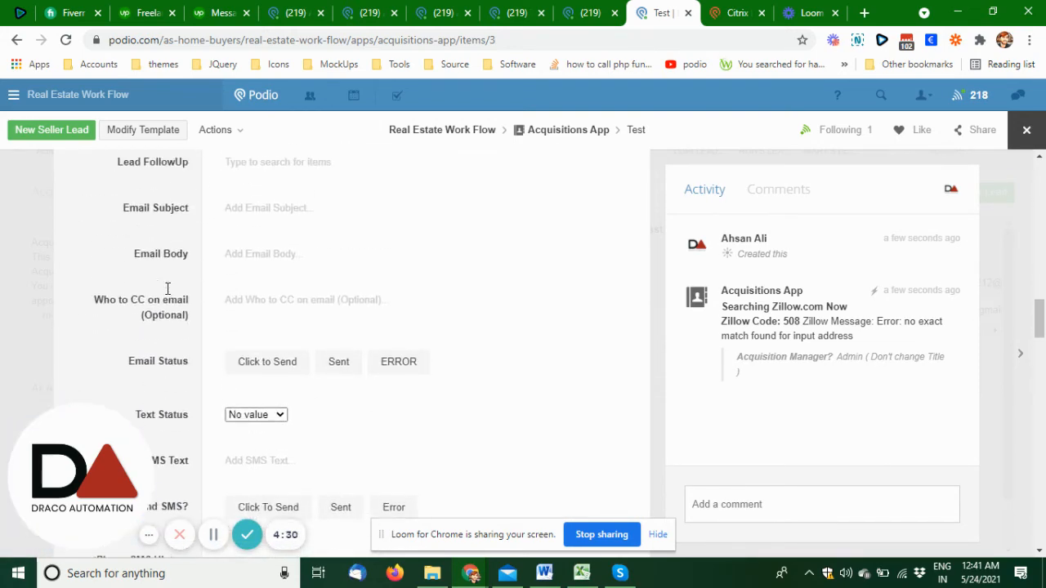
{"action": "scroll", "coordinate": [169, 292], "scroll_direction": "down", "scroll_amount": 5}
{"action": "scroll", "coordinate": [167, 294], "scroll_direction": "up", "scroll_amount": 8}
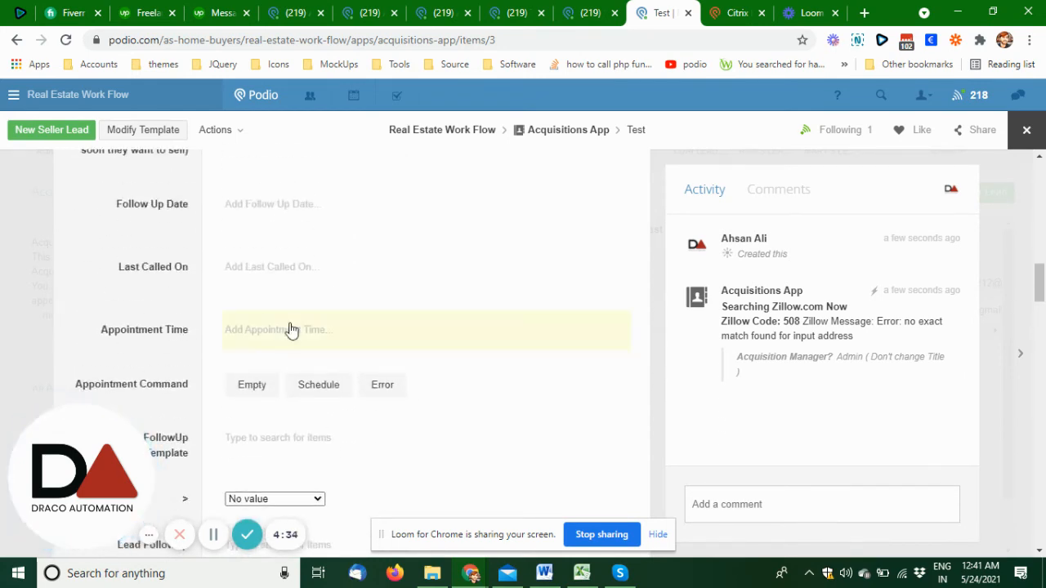
- Set the Test lead's Appointment Time to 05/20/2021, 02:00 AM to 03:00 AM
{"action": "left_click", "coordinate": [265, 338]}
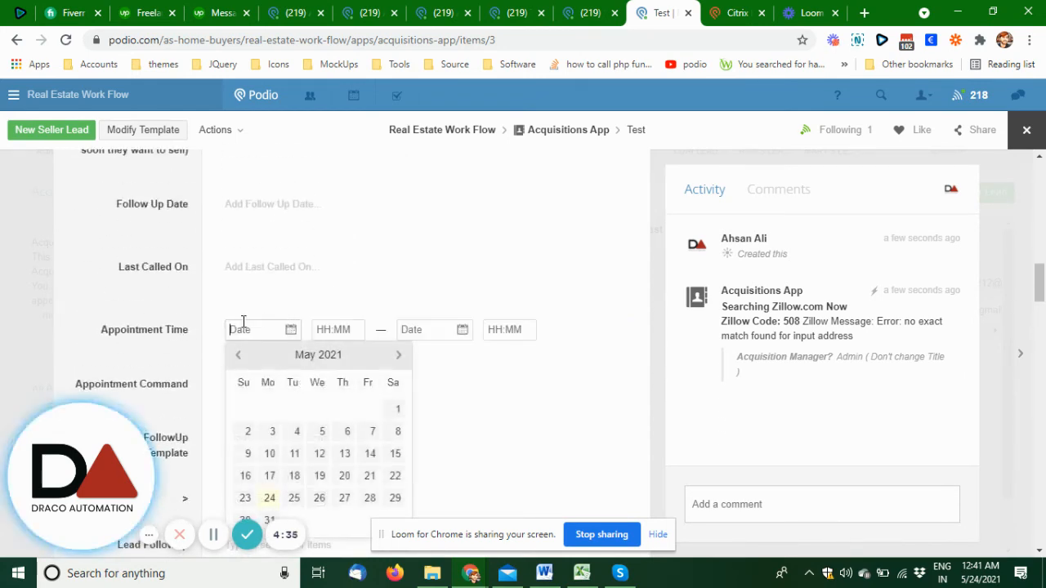
{"action": "left_click", "coordinate": [344, 476]}
{"action": "left_click", "coordinate": [458, 339]}
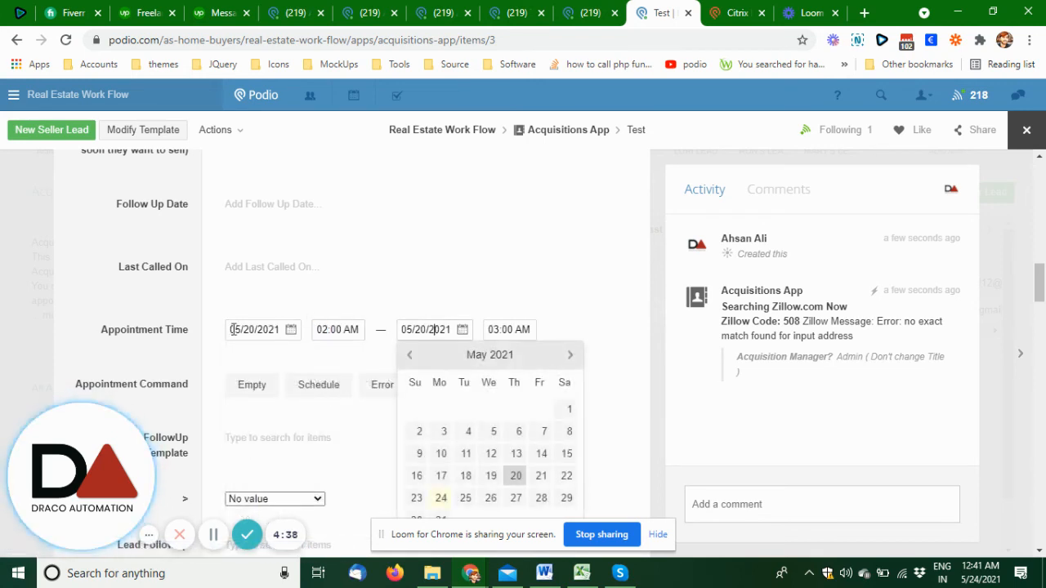
{"action": "left_click", "coordinate": [178, 327]}
{"action": "scroll", "coordinate": [245, 327], "scroll_direction": "down", "scroll_amount": 1}
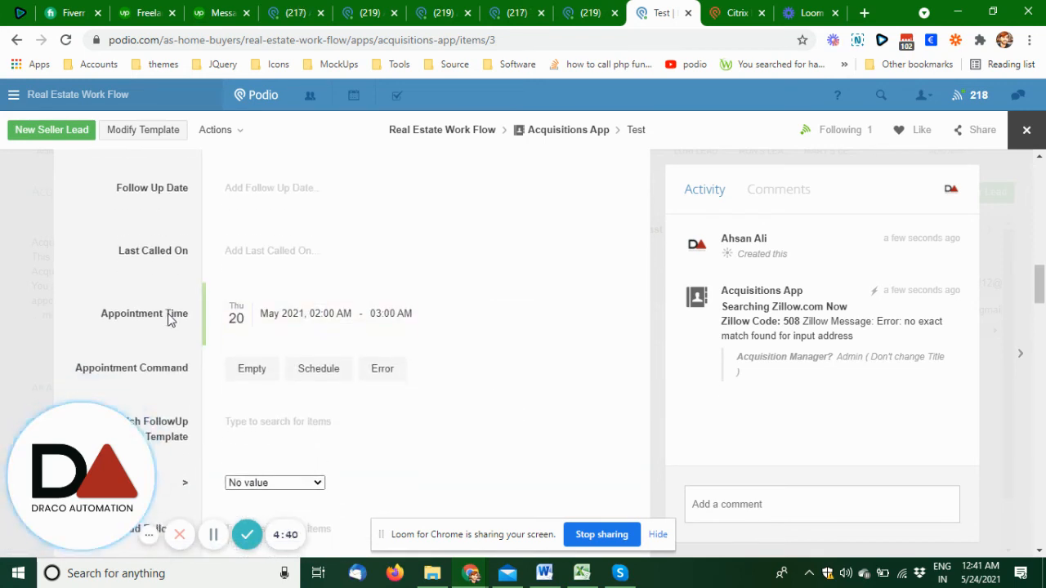
- Set the lead's Appointment Command to Schedule, and close the record after checking its latest activity entries
{"action": "left_click", "coordinate": [295, 321]}
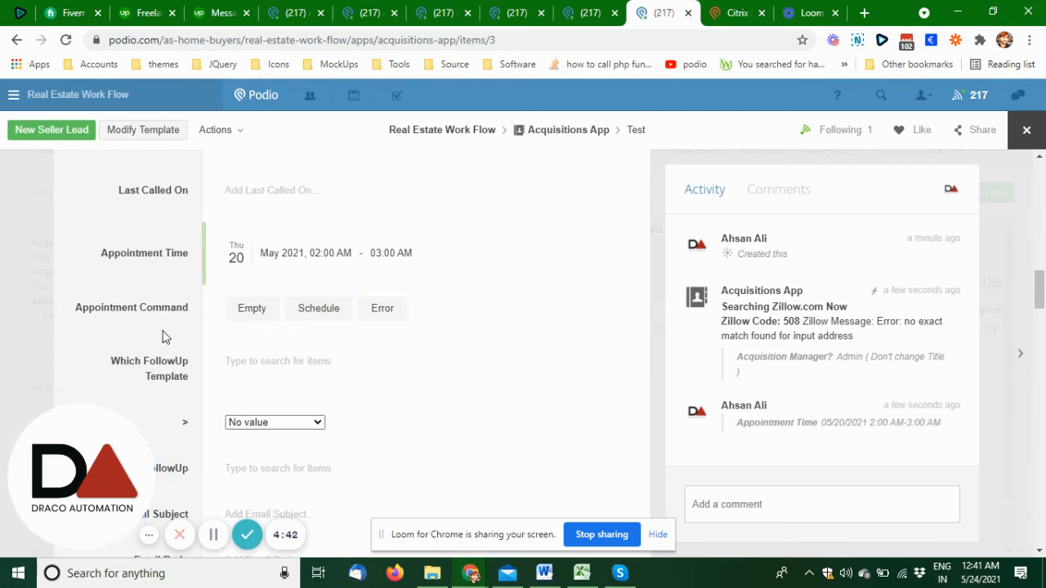
{"action": "scroll", "coordinate": [145, 299], "scroll_direction": "down", "scroll_amount": 2}
{"action": "scroll", "coordinate": [145, 299], "scroll_direction": "up", "scroll_amount": 1}
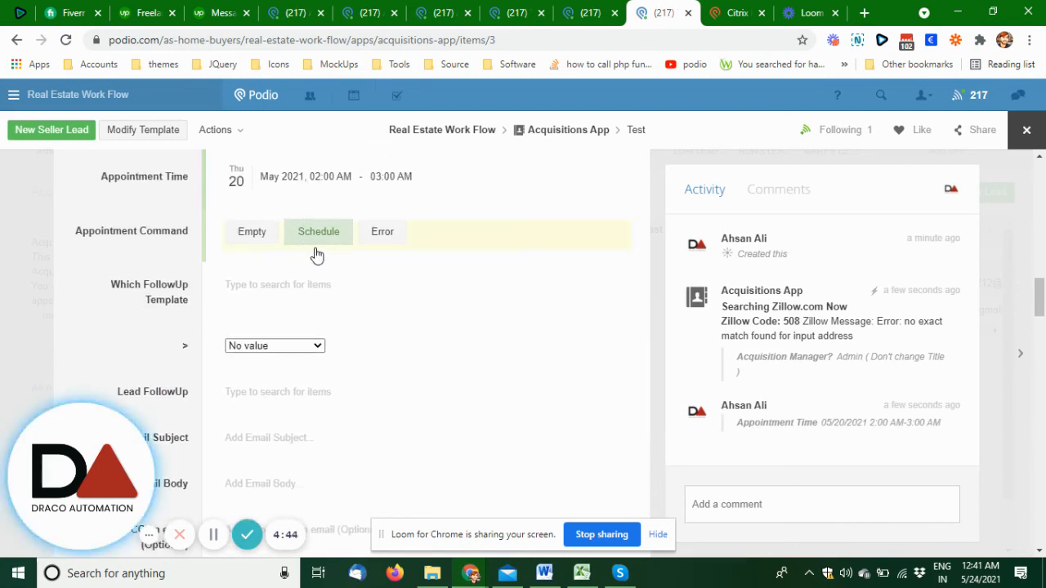
{"action": "scroll", "coordinate": [137, 282], "scroll_direction": "up", "scroll_amount": 1}
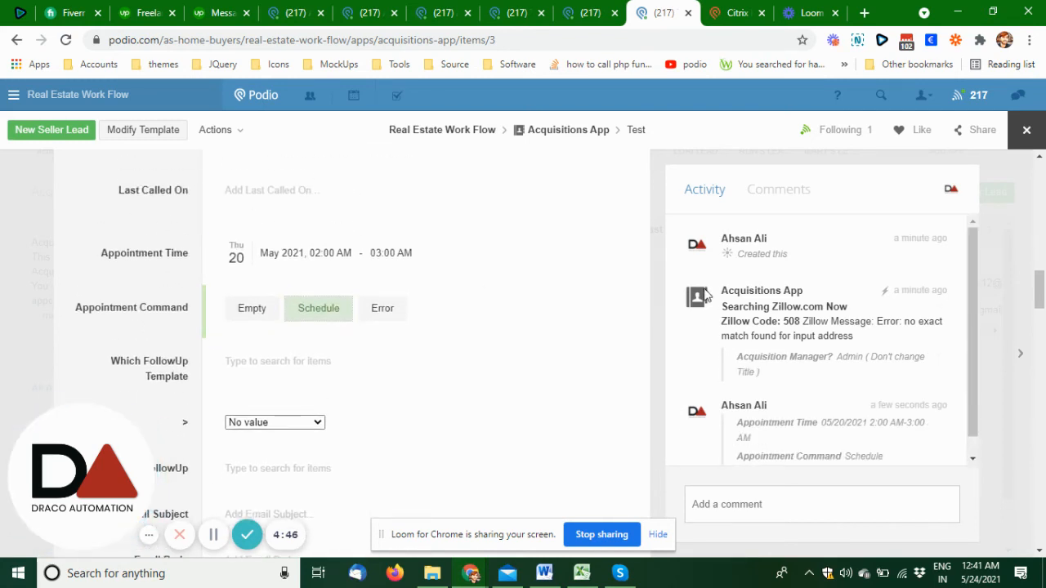
{"action": "scroll", "coordinate": [754, 334], "scroll_direction": "down", "scroll_amount": 2}
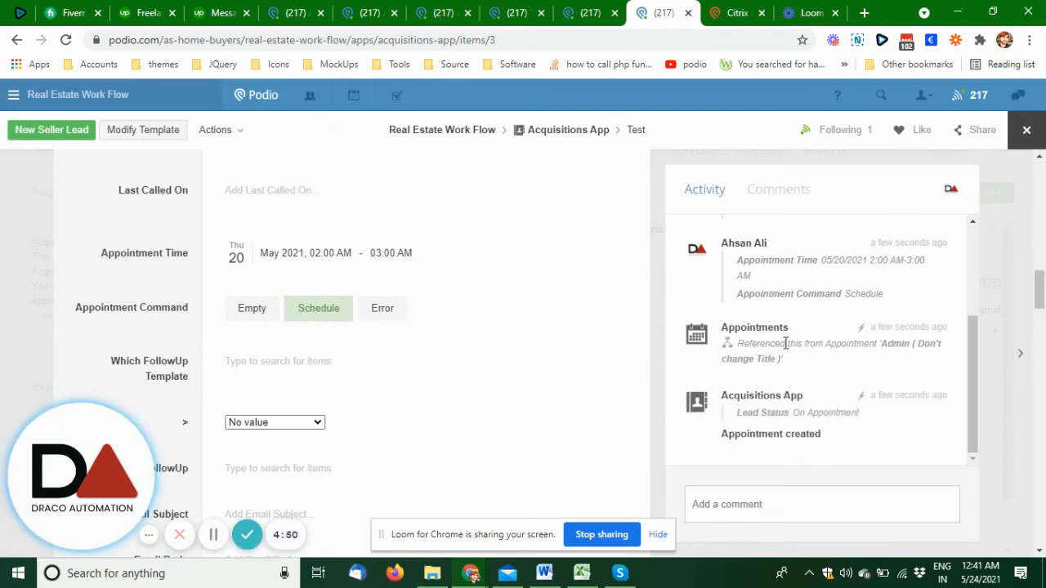
{"action": "left_click", "coordinate": [1026, 130]}
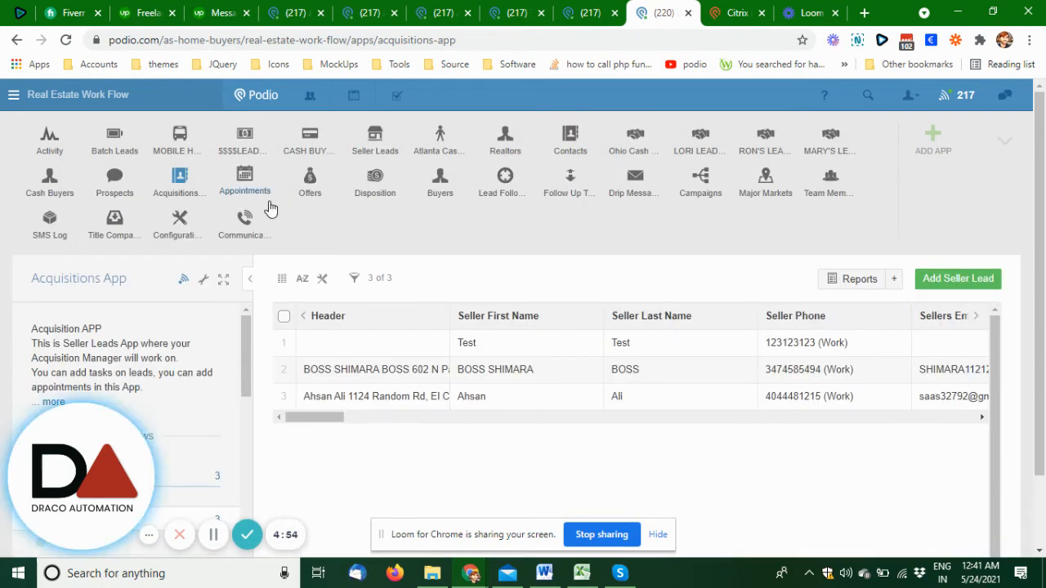
- Open the Appointments app, and check in the configuration's Member Roles section who is responsible for the Appointments App
{"action": "left_click", "coordinate": [260, 191]}
{"action": "left_click", "coordinate": [586, 12]}
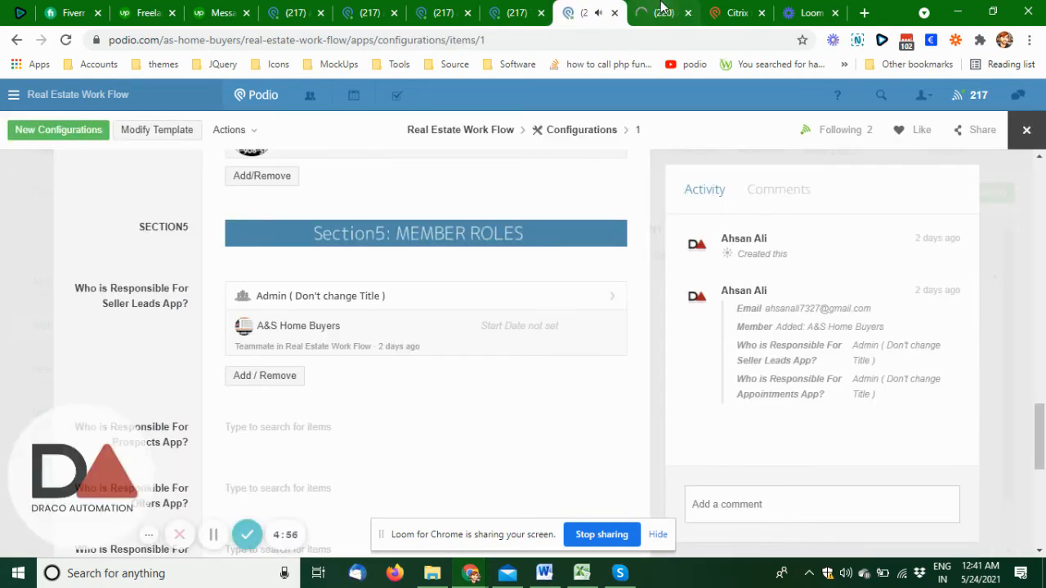
{"action": "left_click", "coordinate": [662, 13]}
{"action": "left_click", "coordinate": [587, 13]}
{"action": "scroll", "coordinate": [310, 283], "scroll_direction": "down", "scroll_amount": 2}
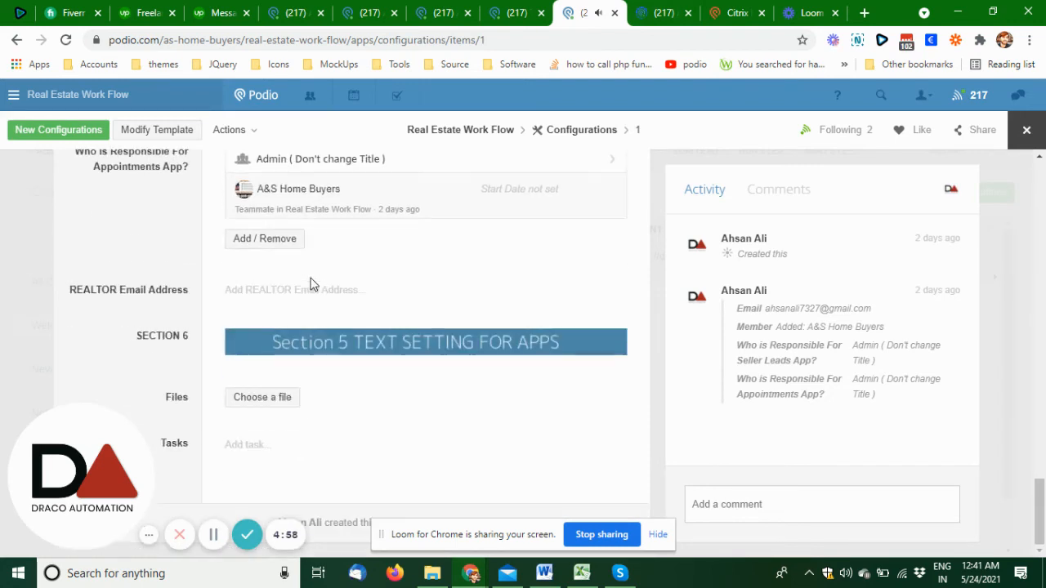
{"action": "scroll", "coordinate": [310, 283], "scroll_direction": "up", "scroll_amount": 2}
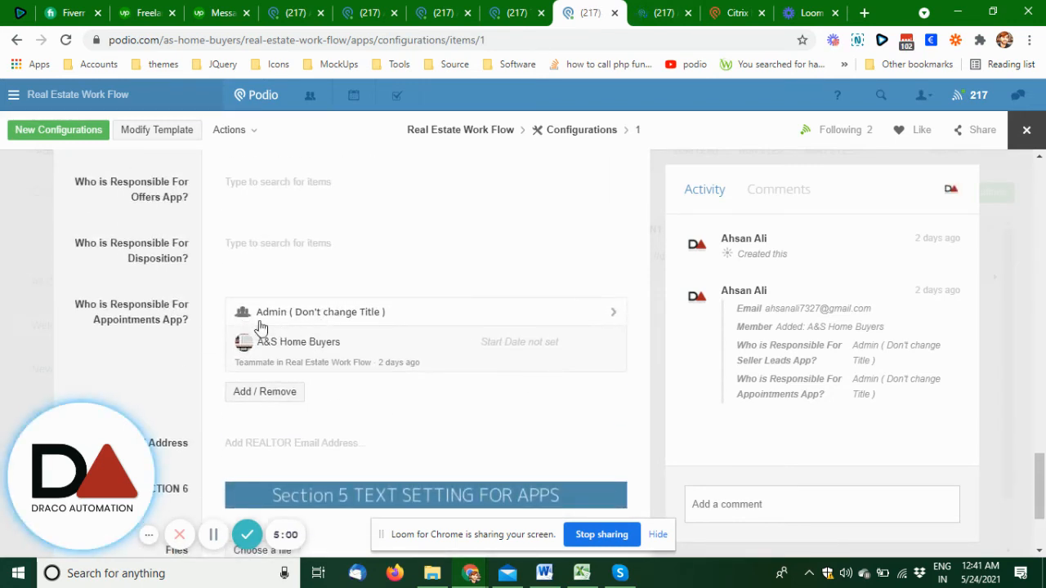
- Check who is attending in the Test lead's appointment record, and switch to the Draco Startup CRM workspace
{"action": "left_click", "coordinate": [670, 10]}
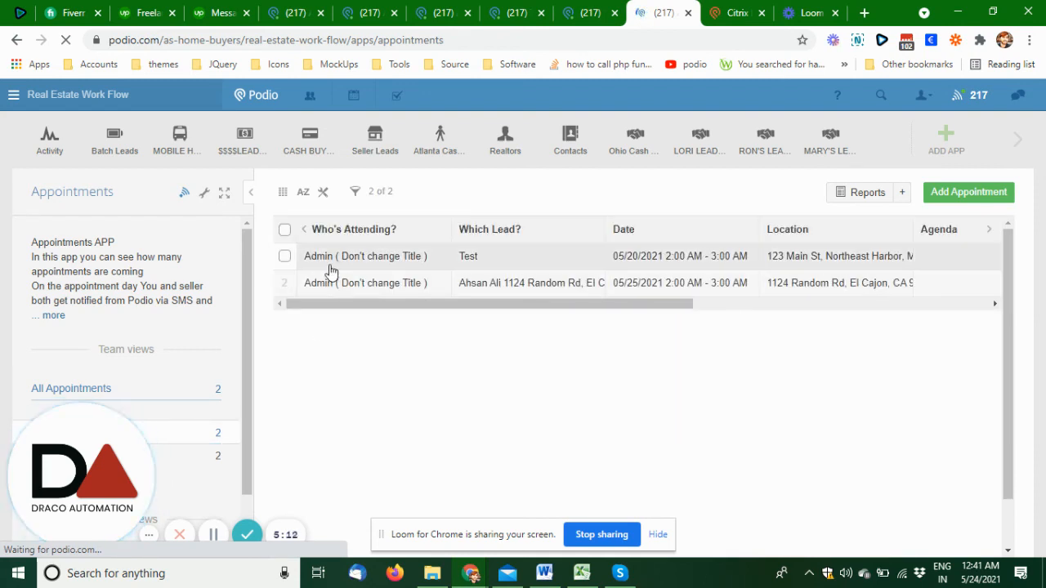
{"action": "left_click", "coordinate": [490, 261]}
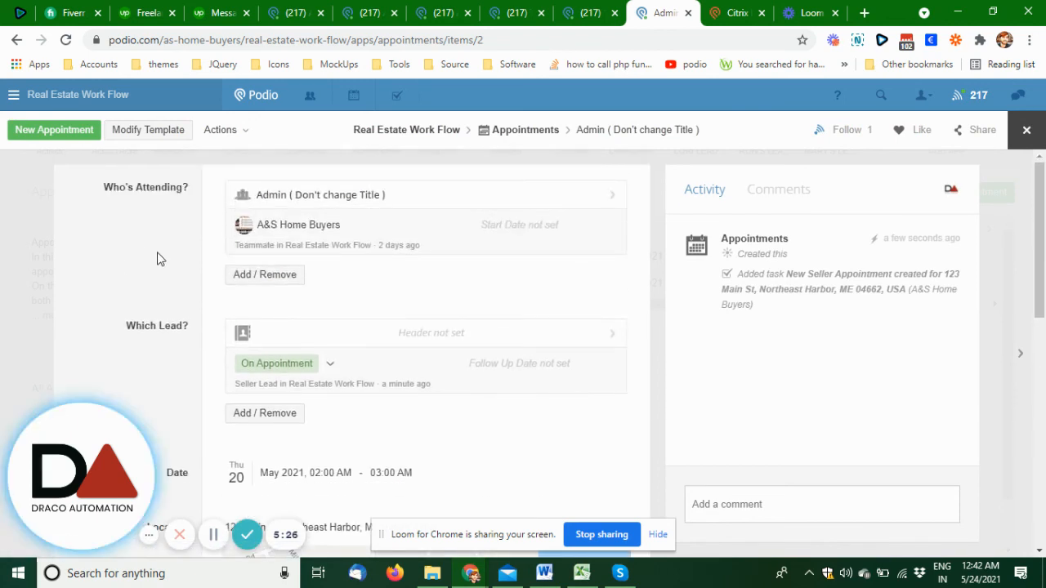
{"action": "left_click", "coordinate": [438, 12]}
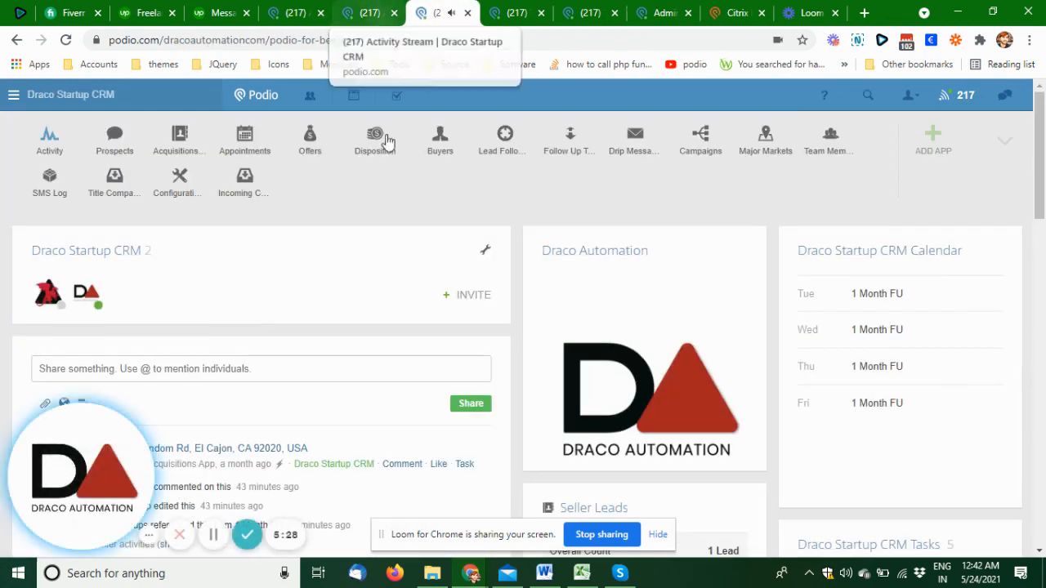